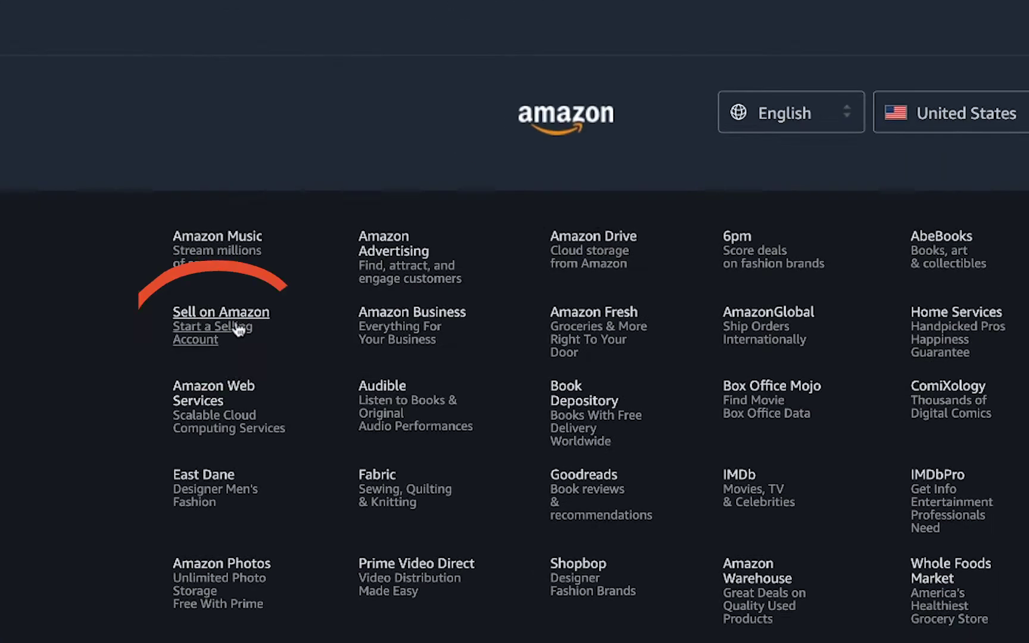
Open the Sell on Amazon page and review the Individual and Professional selling plan fees in Amazon's pricing comparison.
{"action": "left_click", "coordinate": [237, 329]}
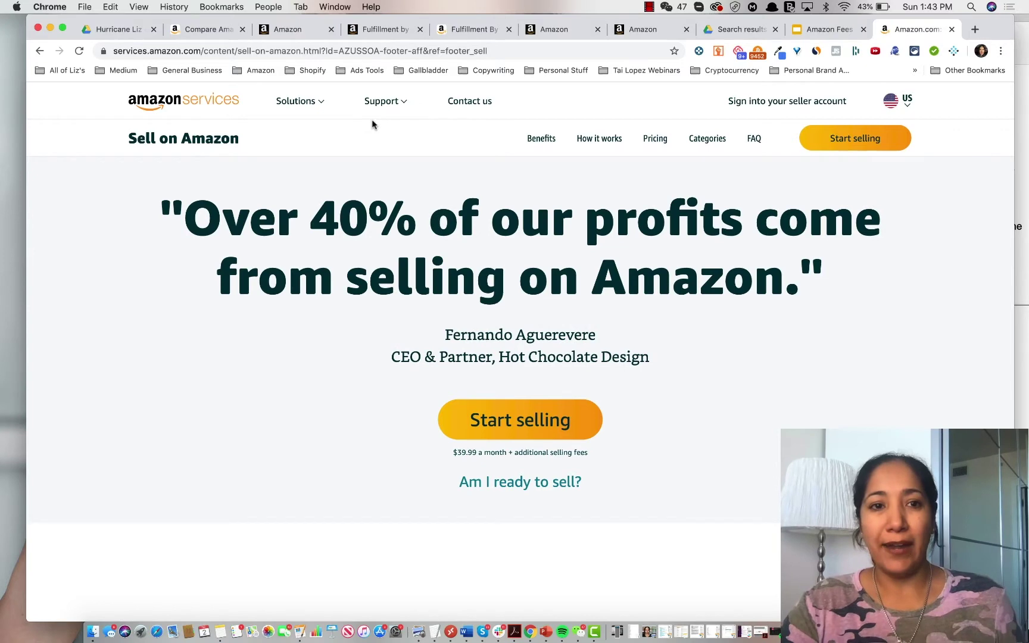
{"action": "left_click", "coordinate": [220, 30]}
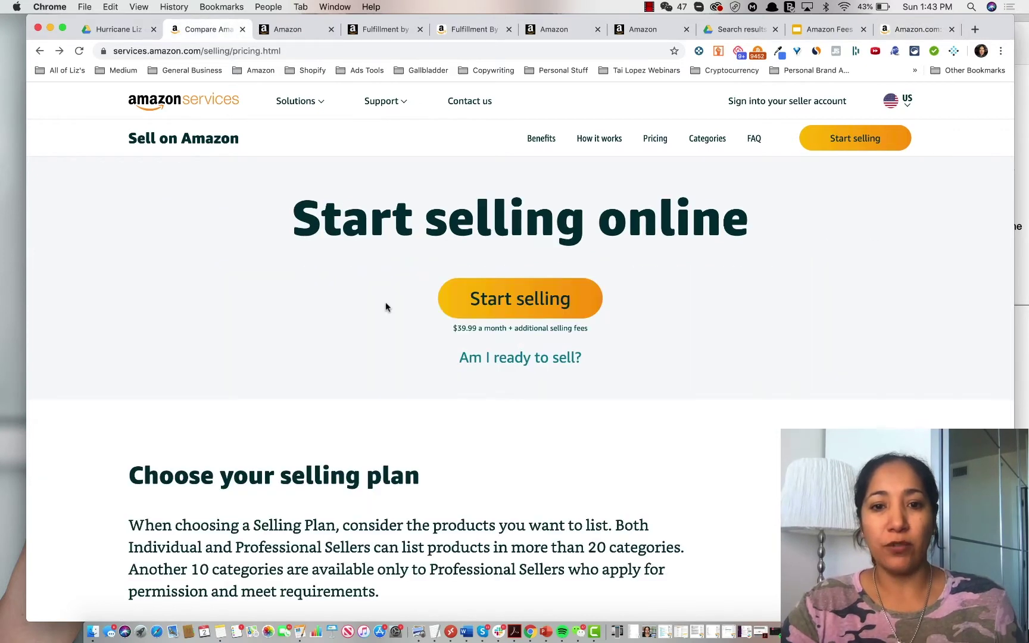
{"action": "scroll", "coordinate": [385, 307], "scroll_direction": "down", "scroll_amount": 1}
{"action": "scroll", "coordinate": [385, 305], "scroll_direction": "down", "scroll_amount": 5}
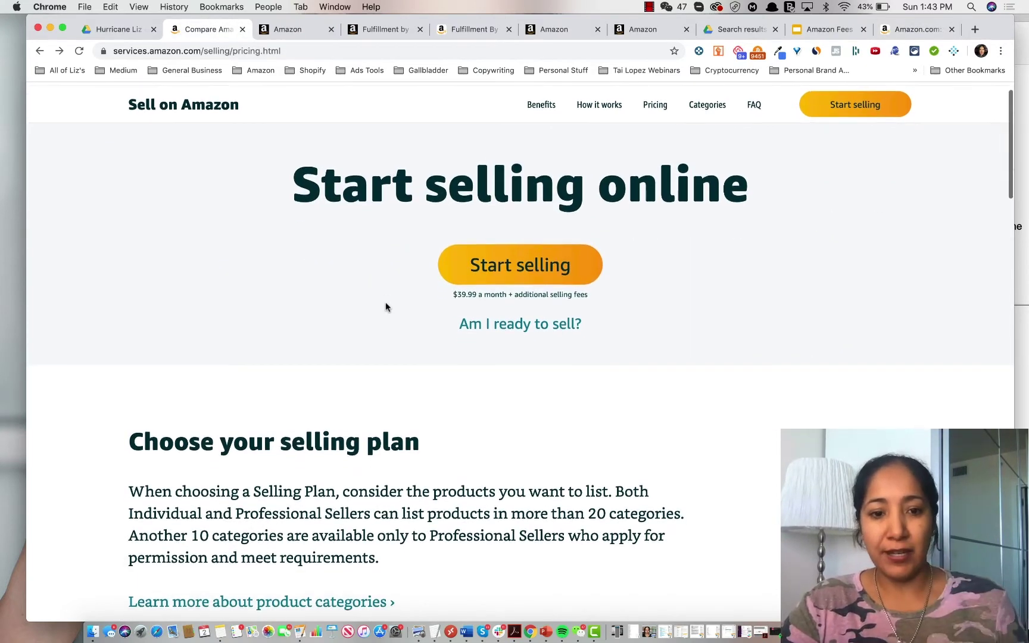
{"action": "scroll", "coordinate": [384, 306], "scroll_direction": "down", "scroll_amount": 1}
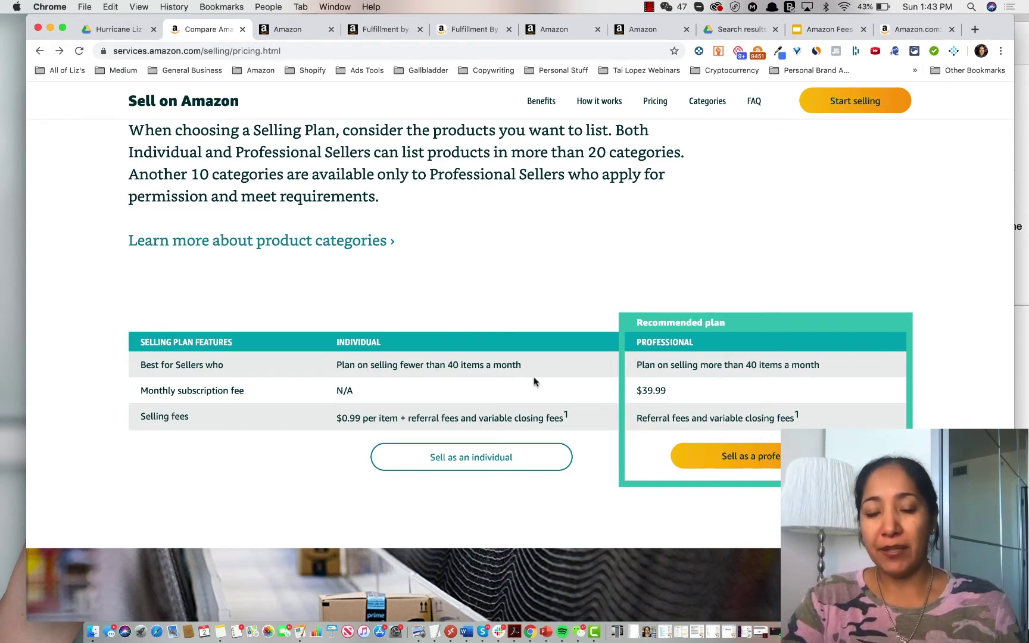
{"action": "left_click_drag", "start_coordinate": [634, 391], "coordinate": [670, 390]}
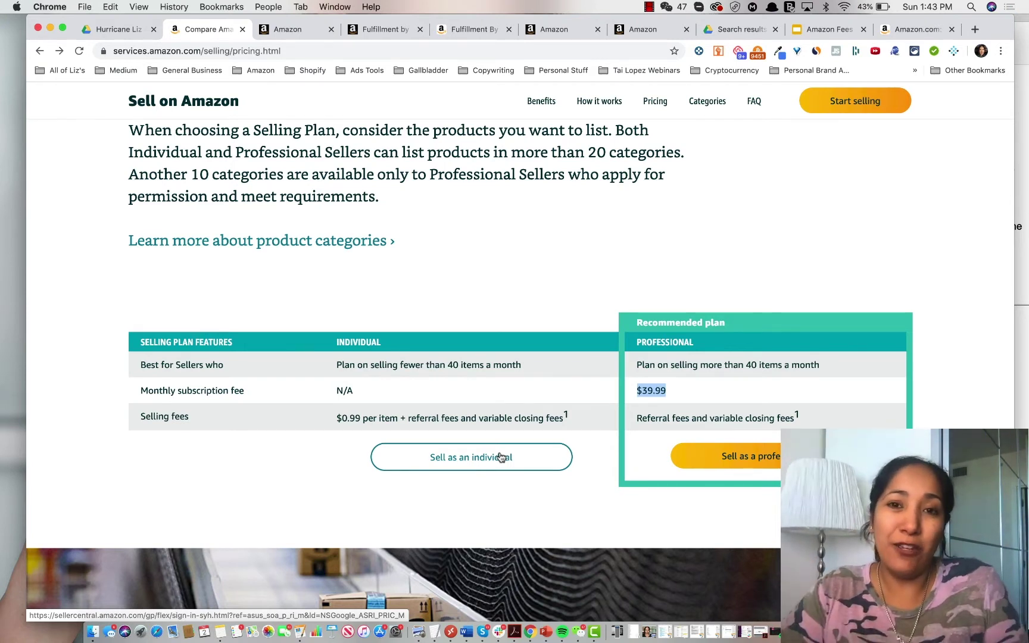
{"action": "left_click", "coordinate": [687, 388]}
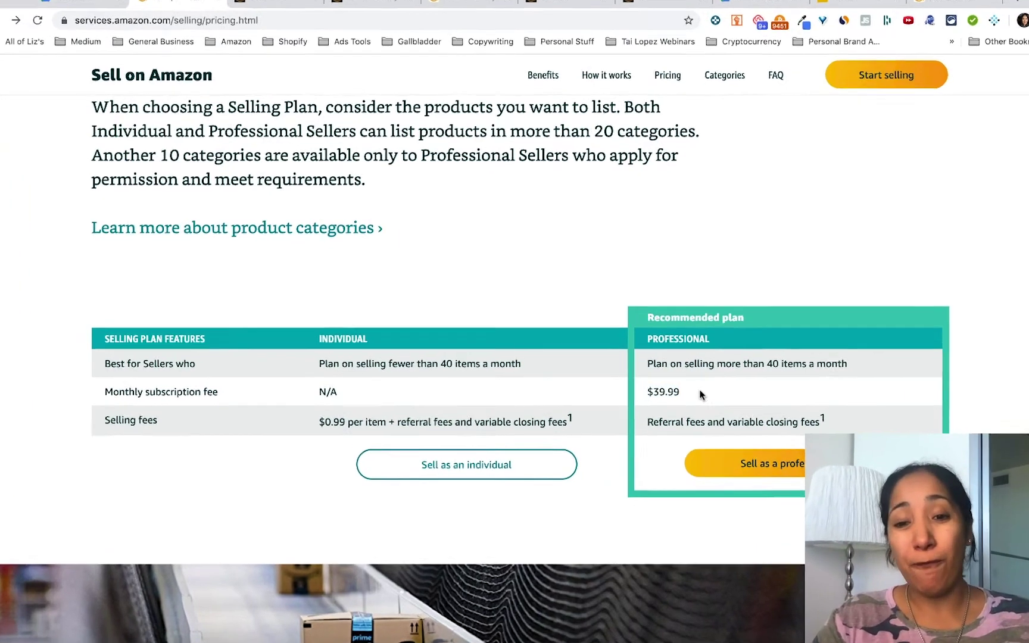
{"action": "left_click_drag", "start_coordinate": [701, 394], "coordinate": [649, 390]}
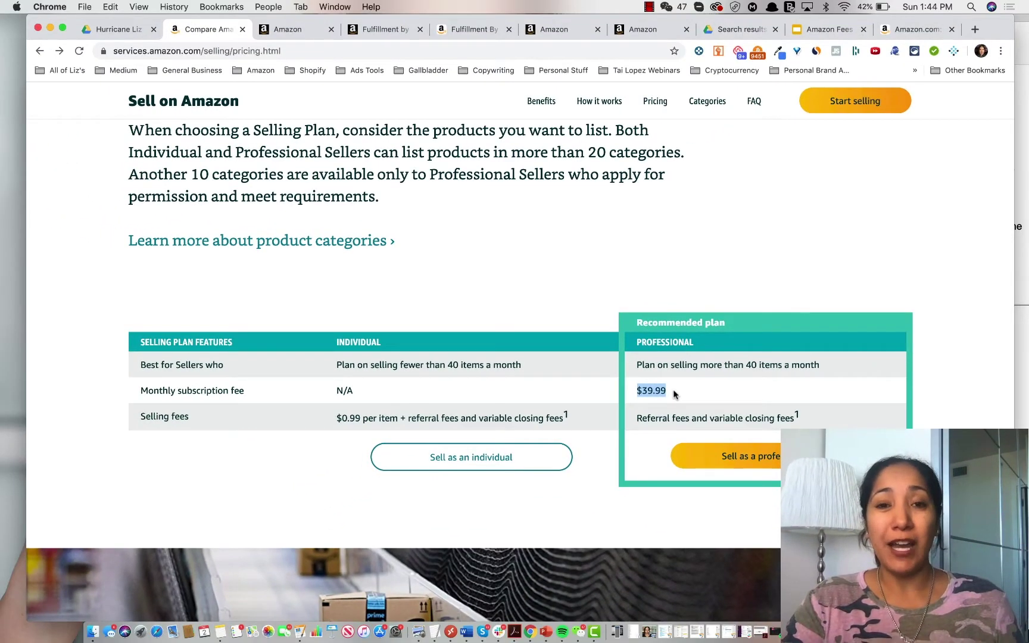
{"action": "scroll", "coordinate": [710, 388], "scroll_direction": "down", "scroll_amount": 1}
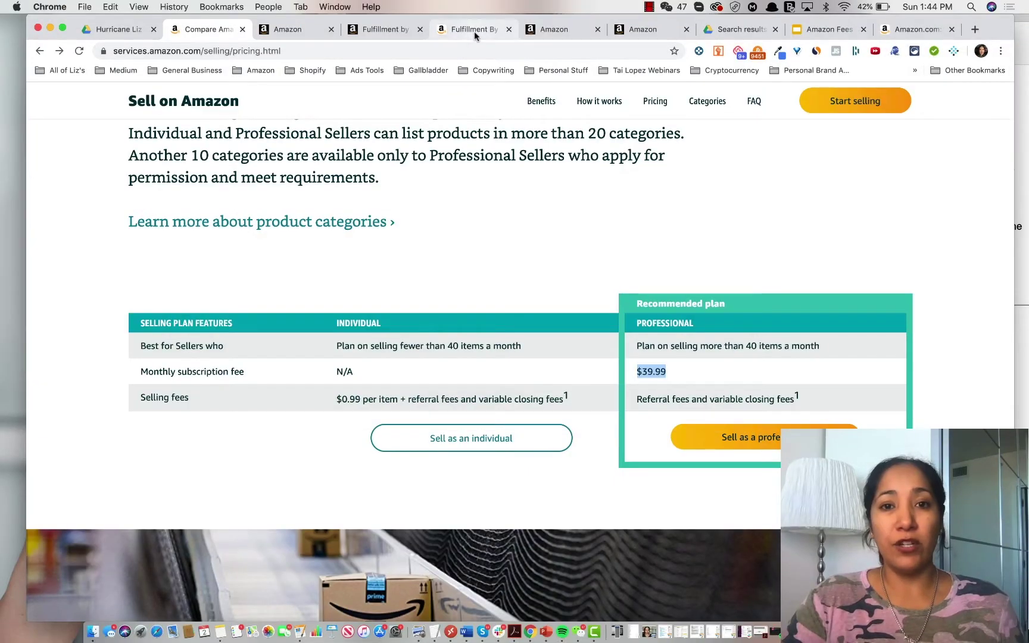
Open the Fulfillment by Amazon Revenue Calculator and examine the package dimensions of the loaded turmeric product.
{"action": "left_click", "coordinate": [474, 32]}
{"action": "left_click", "coordinate": [364, 30]}
{"action": "scroll", "coordinate": [381, 248], "scroll_direction": "up", "scroll_amount": 10}
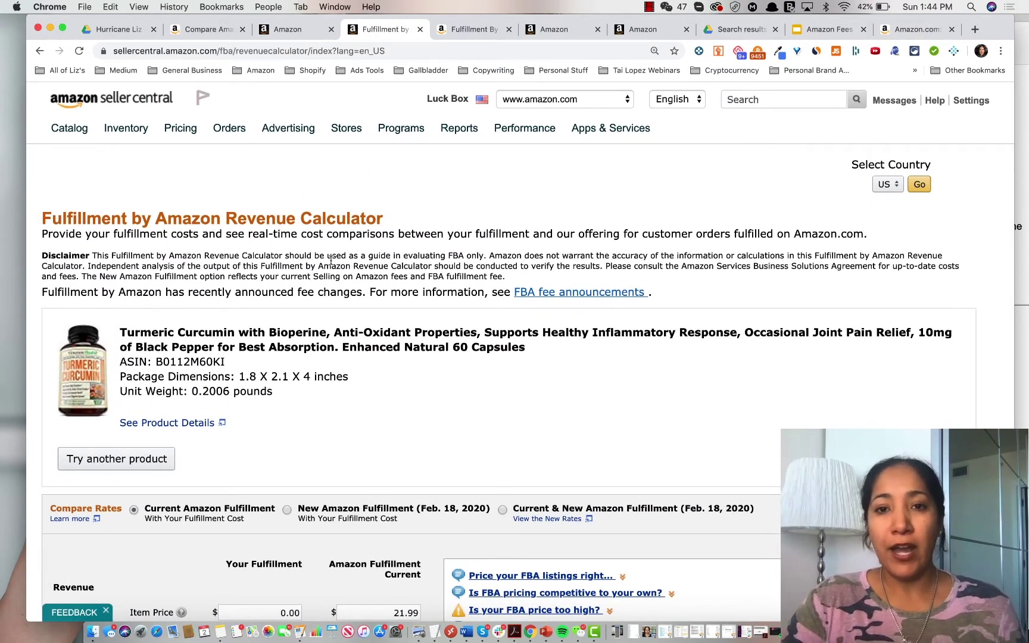
{"action": "scroll", "coordinate": [369, 384], "scroll_direction": "down", "scroll_amount": 4}
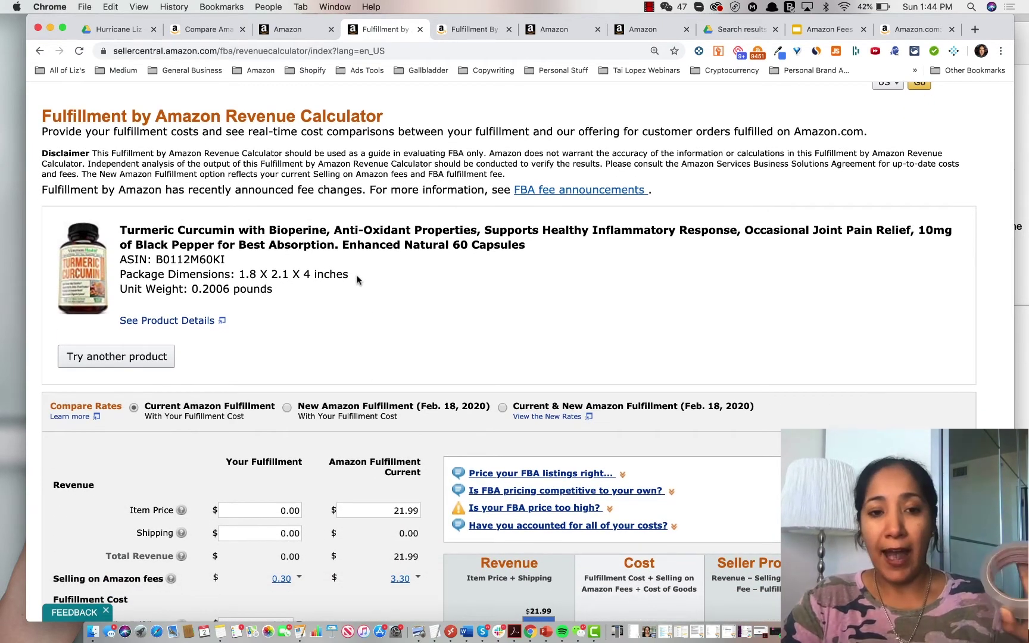
{"action": "left_click_drag", "start_coordinate": [356, 277], "coordinate": [239, 273]}
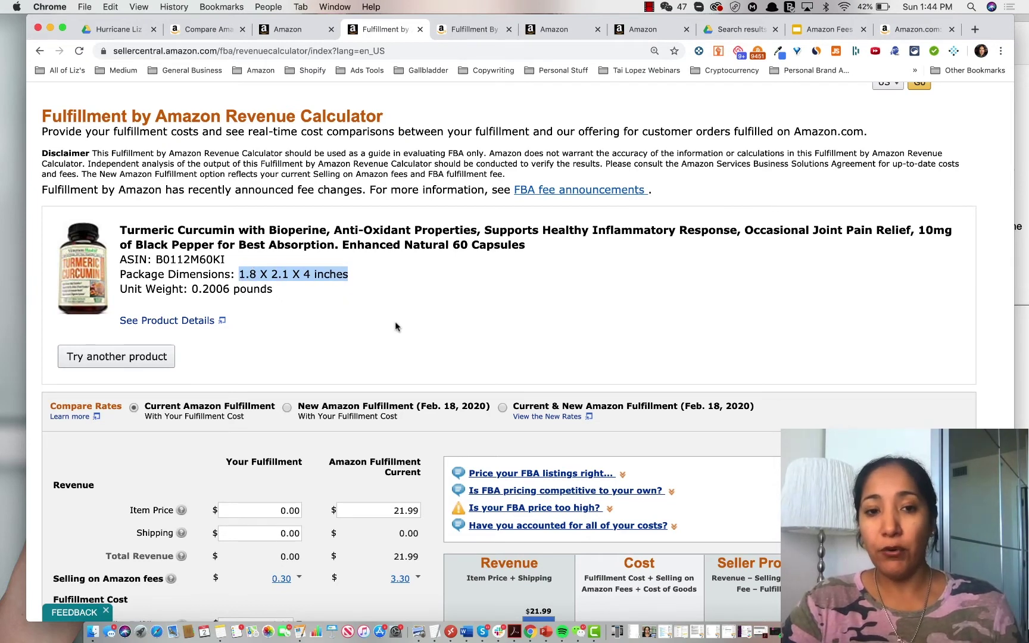
{"action": "scroll", "coordinate": [396, 326], "scroll_direction": "down", "scroll_amount": 2}
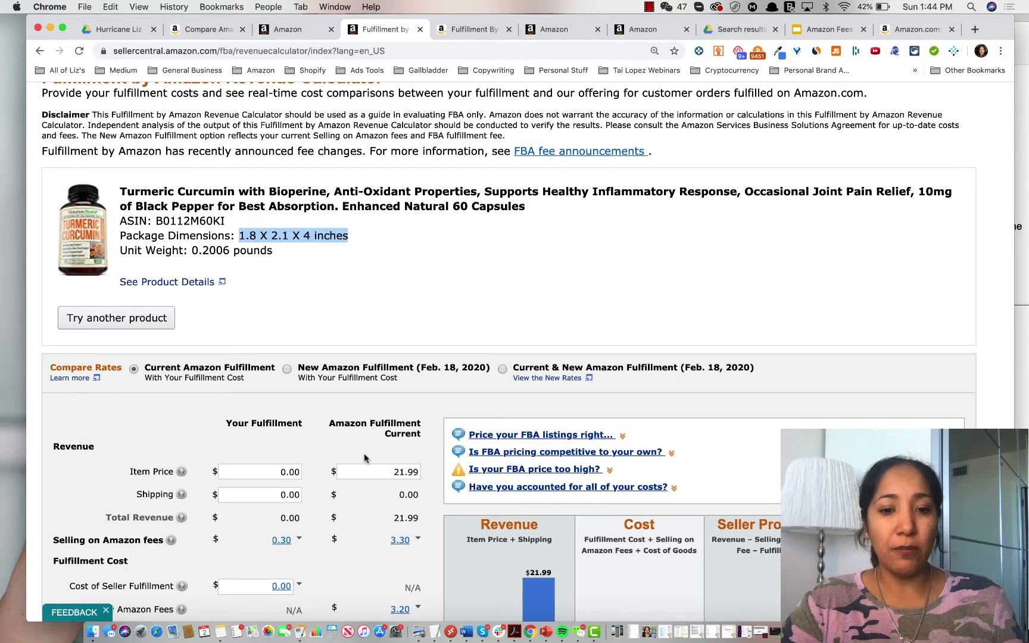
Search the calculator for "turmeric curcumin" and choose the Turmeric Curcumin with BioPerine 1500mg product.
{"action": "left_click", "coordinate": [132, 319]}
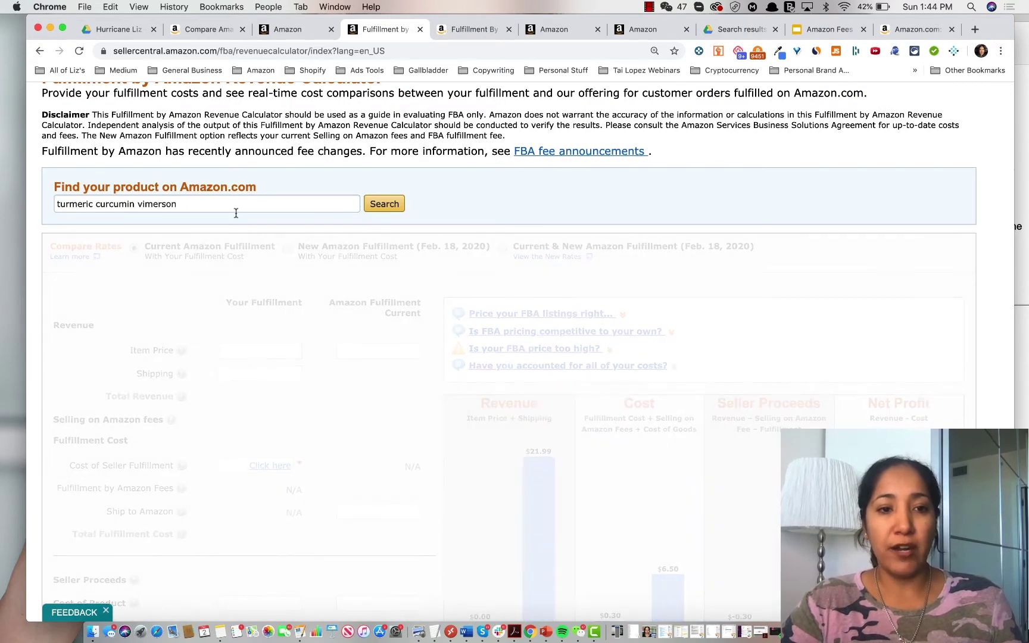
{"action": "left_click", "coordinate": [207, 206]}
{"action": "key", "text": "alt+shift+Left"}
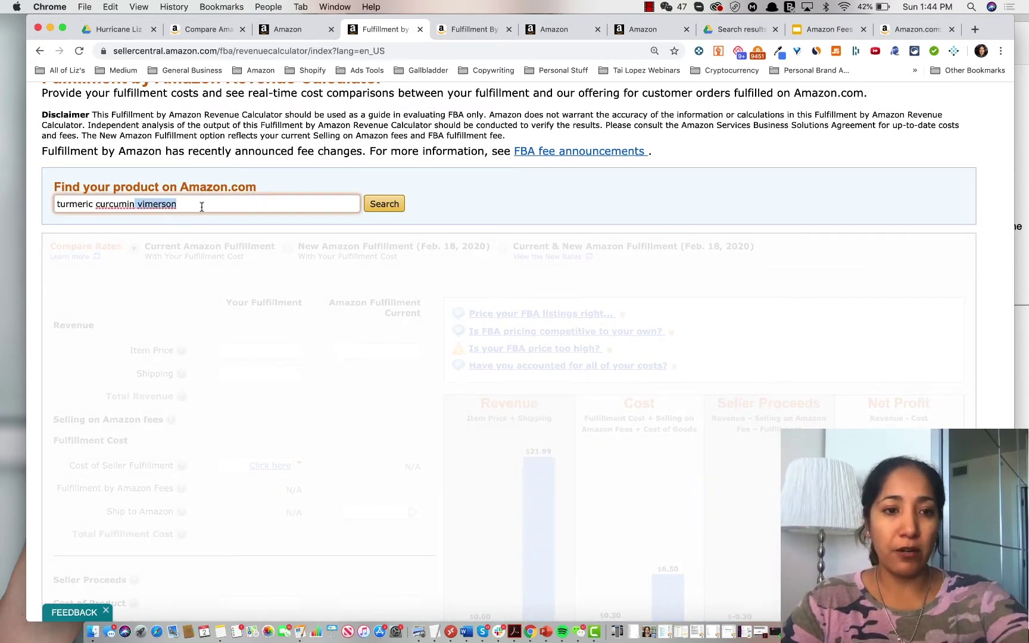
{"action": "key", "text": "BackSpace"}
{"action": "key", "text": "Return"}
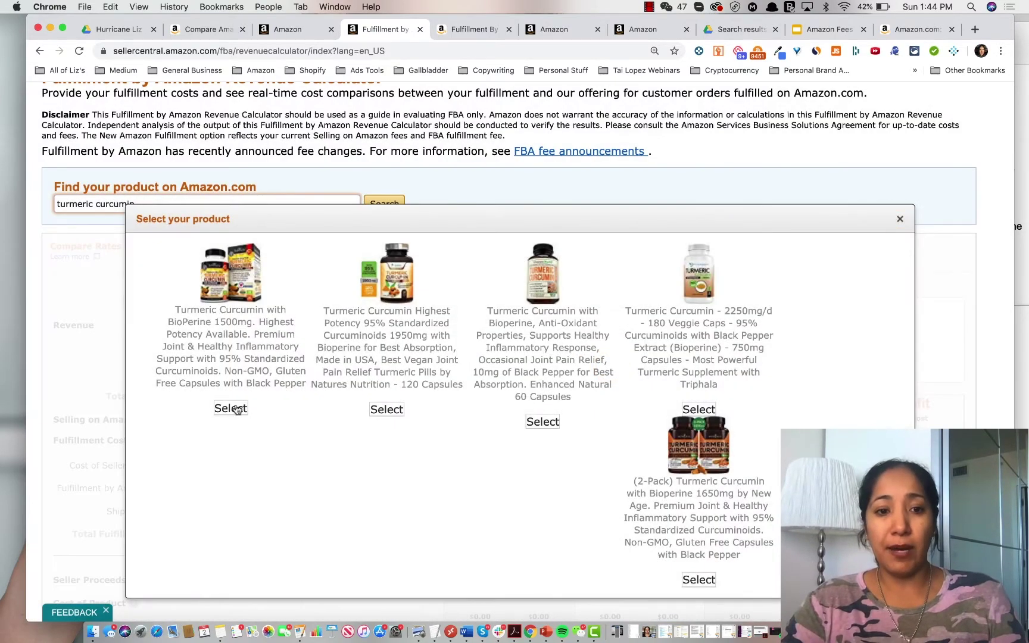
{"action": "left_click", "coordinate": [232, 408]}
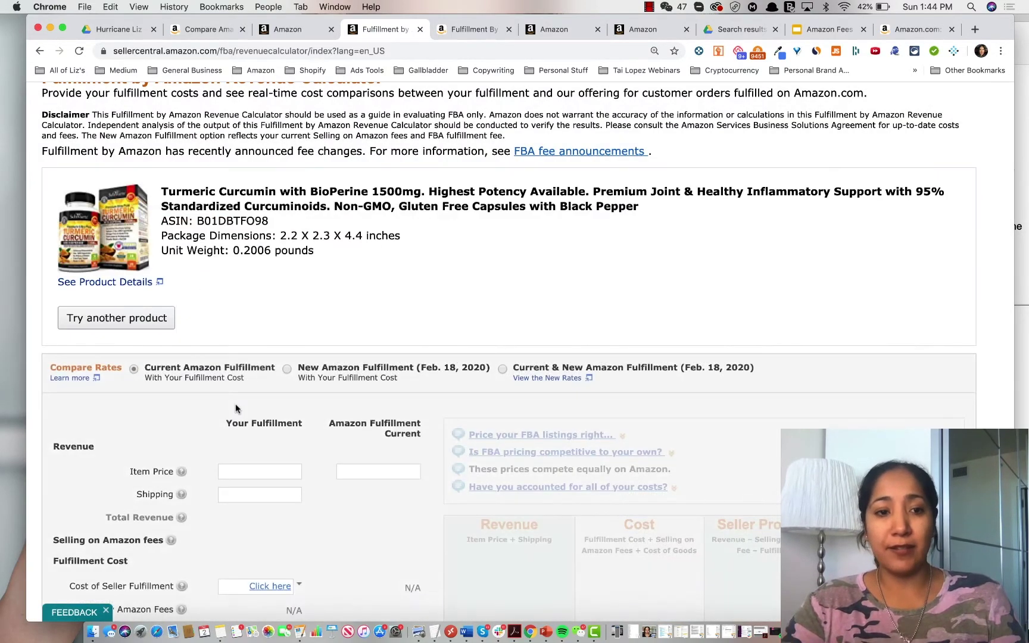
Set the item price for current Amazon fulfillment to 19.99.
{"action": "scroll", "coordinate": [304, 312], "scroll_direction": "down", "scroll_amount": 1}
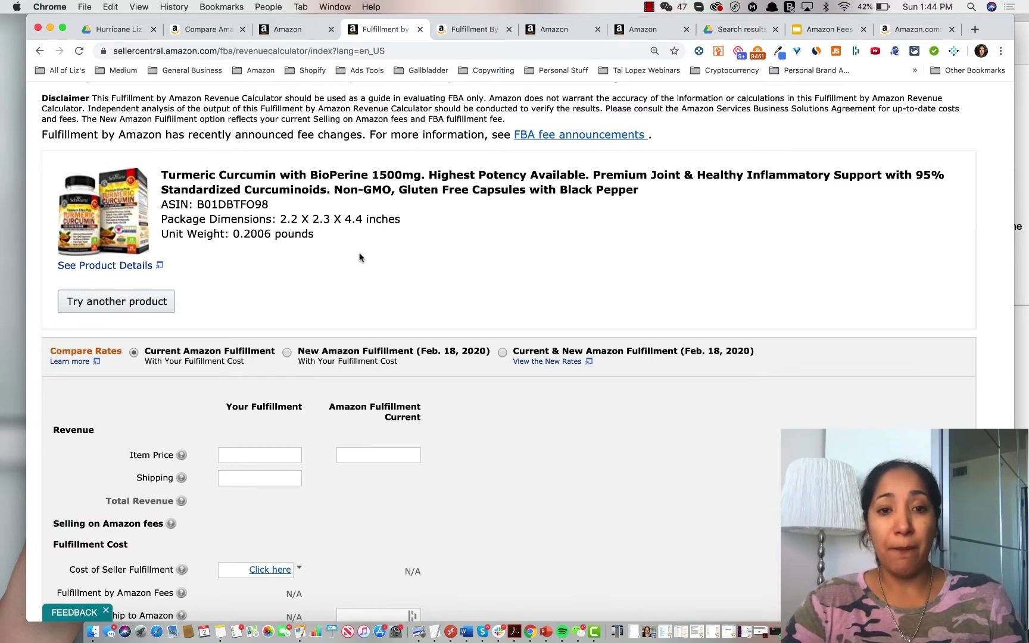
{"action": "scroll", "coordinate": [361, 256], "scroll_direction": "down", "scroll_amount": 2}
{"action": "left_click", "coordinate": [380, 406]}
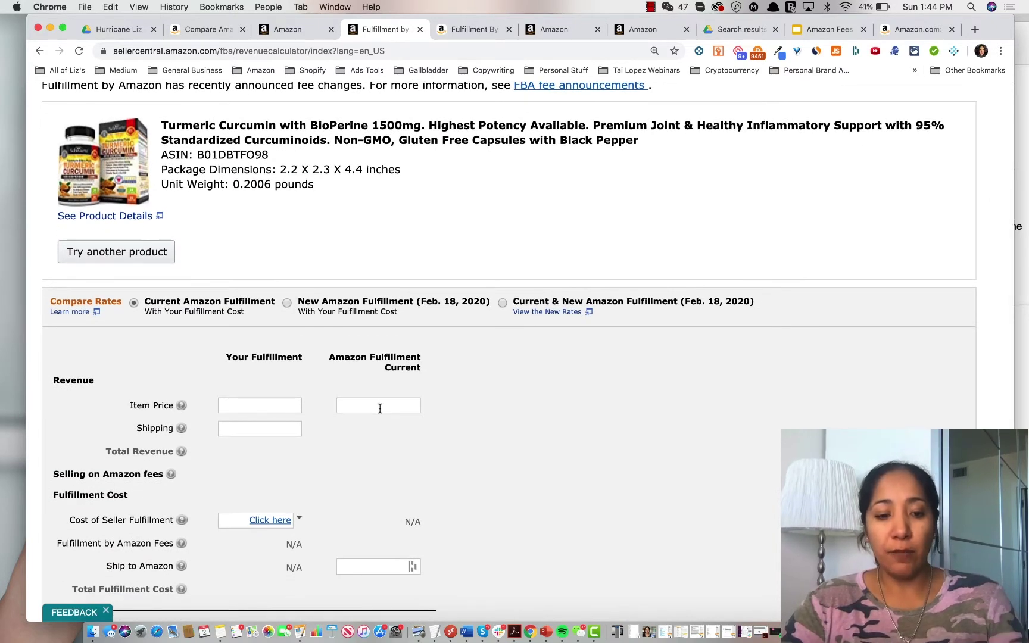
{"action": "type", "text": "19.99"}
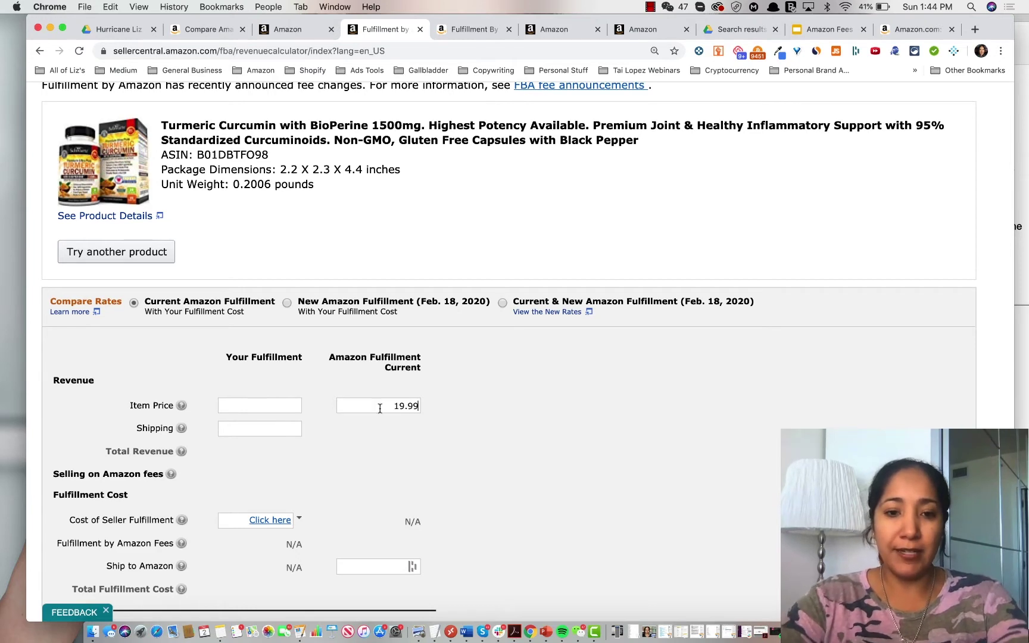
Switch the rate comparison to Current & New Amazon Fulfillment (Feb. 18, 2020) and calculate the fees.
{"action": "scroll", "coordinate": [439, 460], "scroll_direction": "down", "scroll_amount": 2}
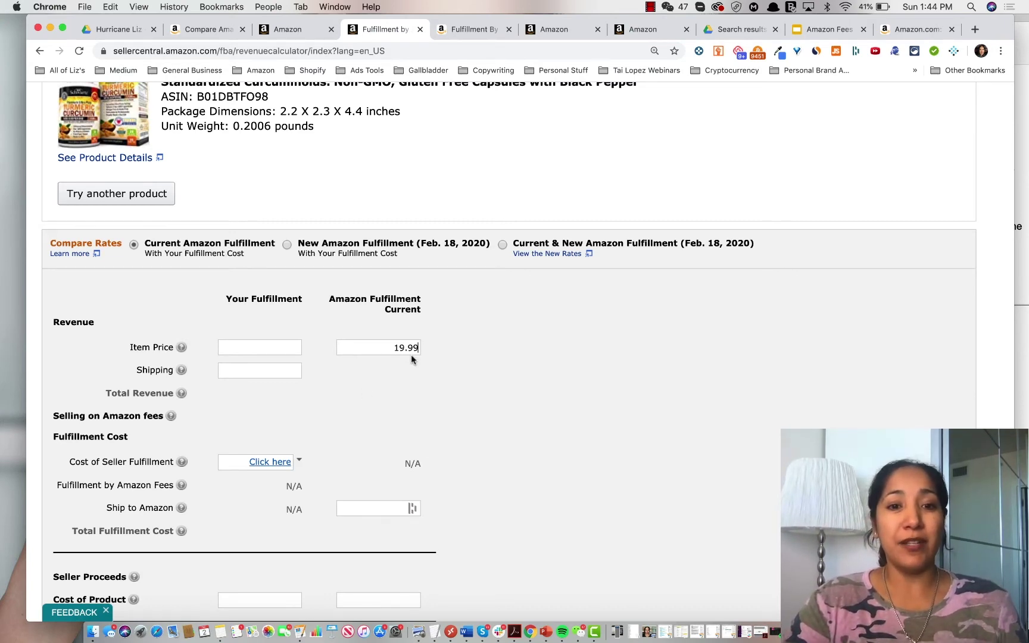
{"action": "scroll", "coordinate": [411, 354], "scroll_direction": "down", "scroll_amount": 1}
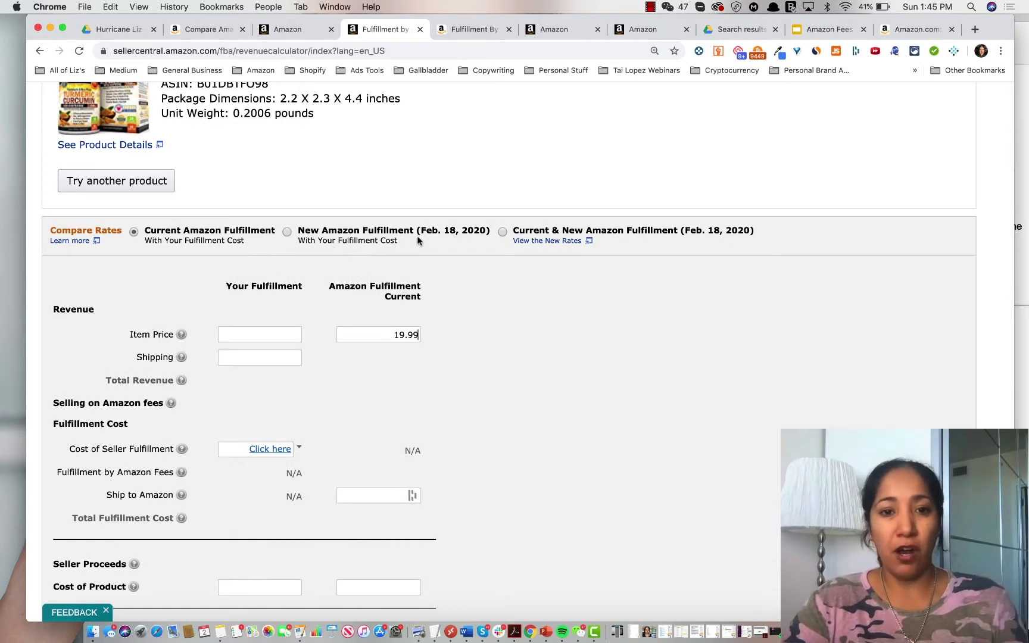
{"action": "left_click_drag", "start_coordinate": [416, 230], "coordinate": [488, 231]}
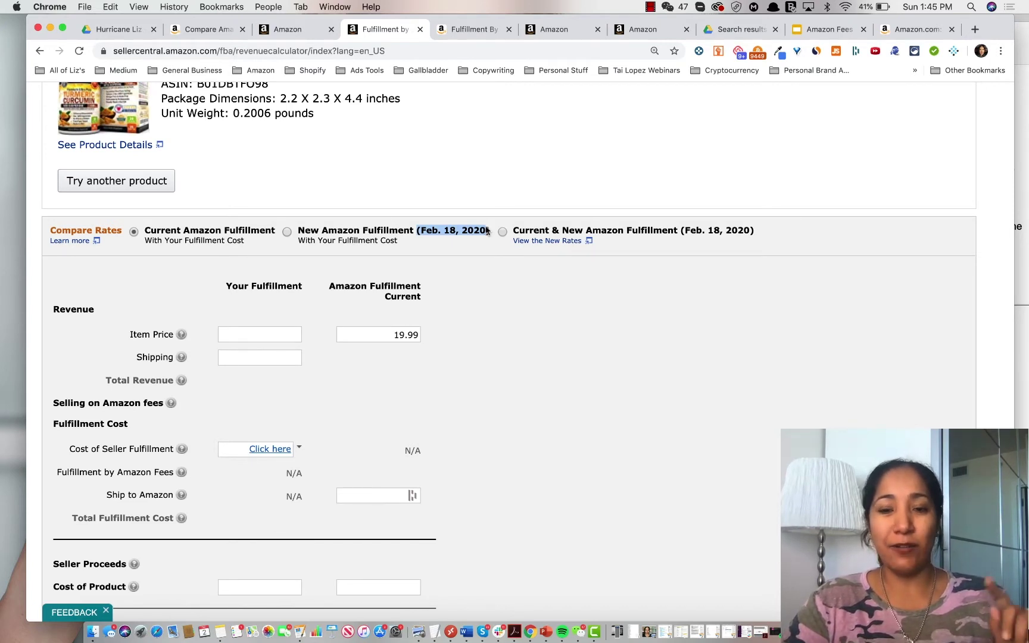
{"action": "left_click", "coordinate": [503, 232]}
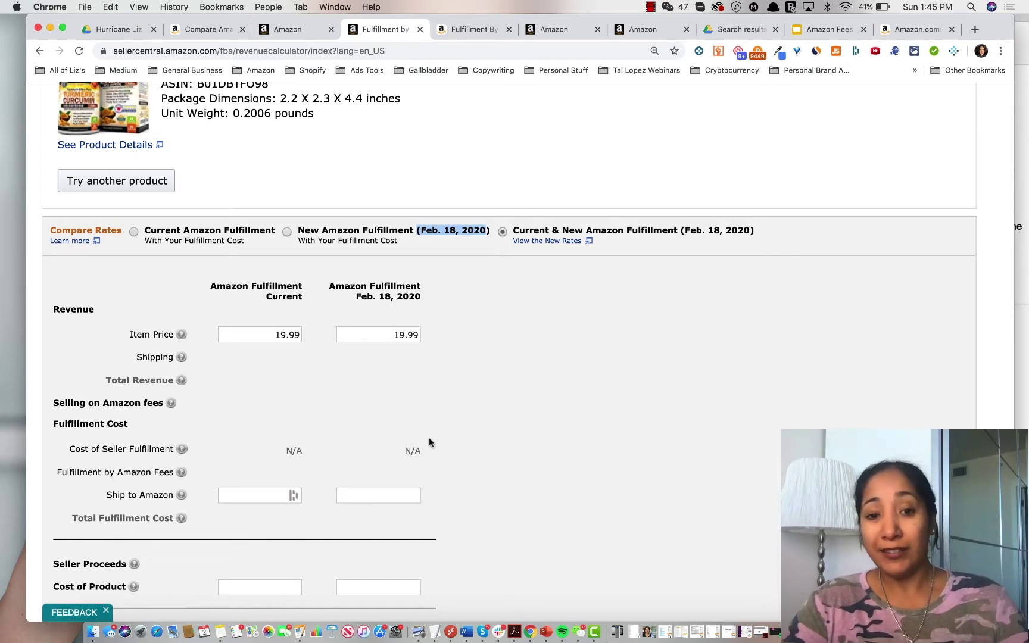
{"action": "scroll", "coordinate": [429, 439], "scroll_direction": "down", "scroll_amount": 2}
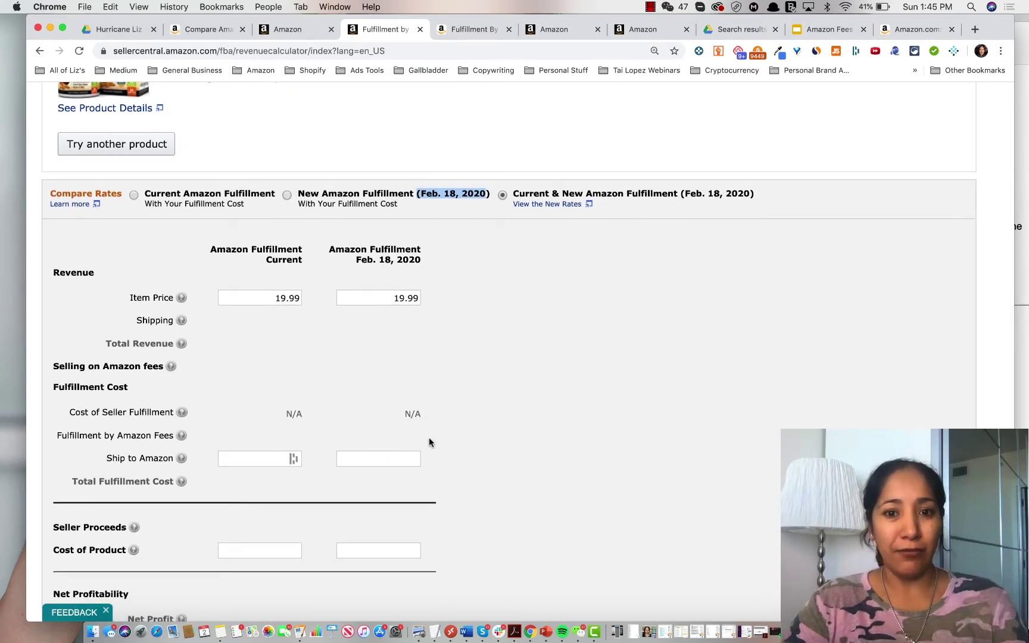
{"action": "scroll", "coordinate": [429, 442], "scroll_direction": "down", "scroll_amount": 5}
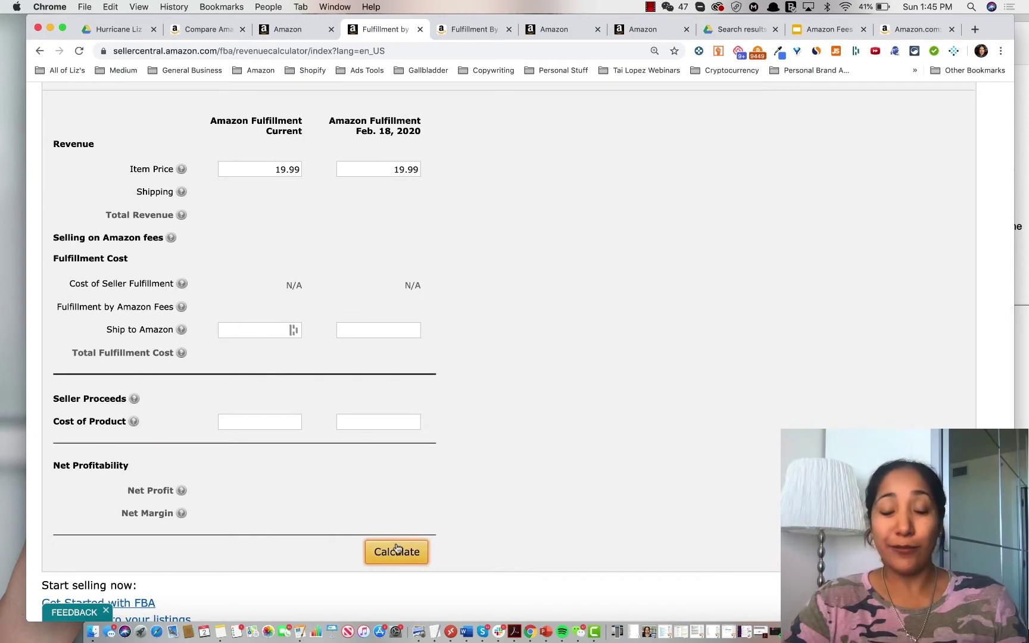
{"action": "left_click", "coordinate": [397, 548]}
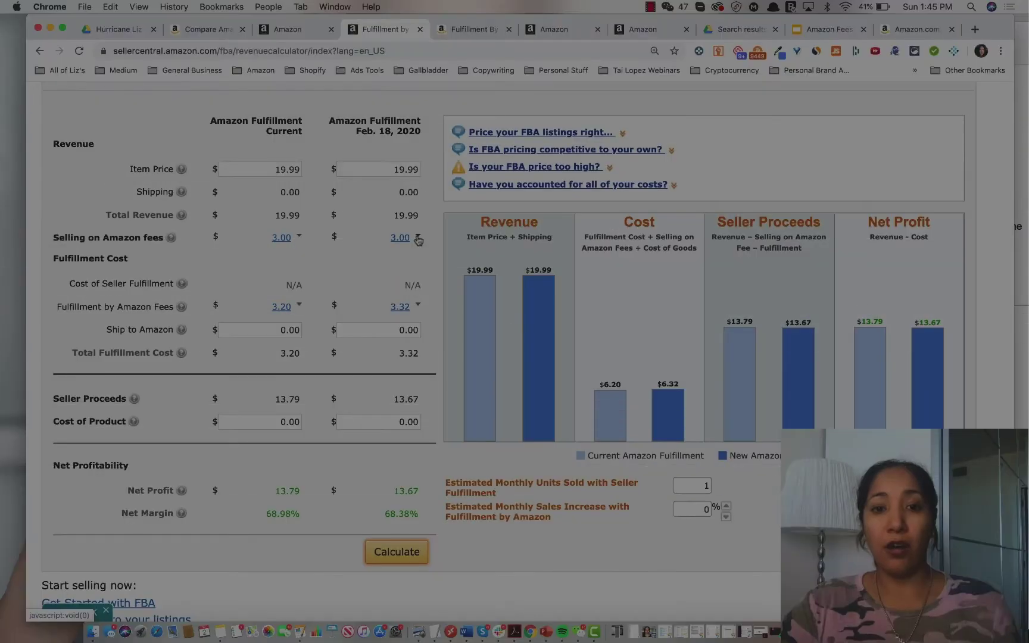
Examine the breakdown of the Feb. 18, 2020 Selling on Amazon fees, including the explanation of the Amazon referral fee.
{"action": "left_click", "coordinate": [418, 238]}
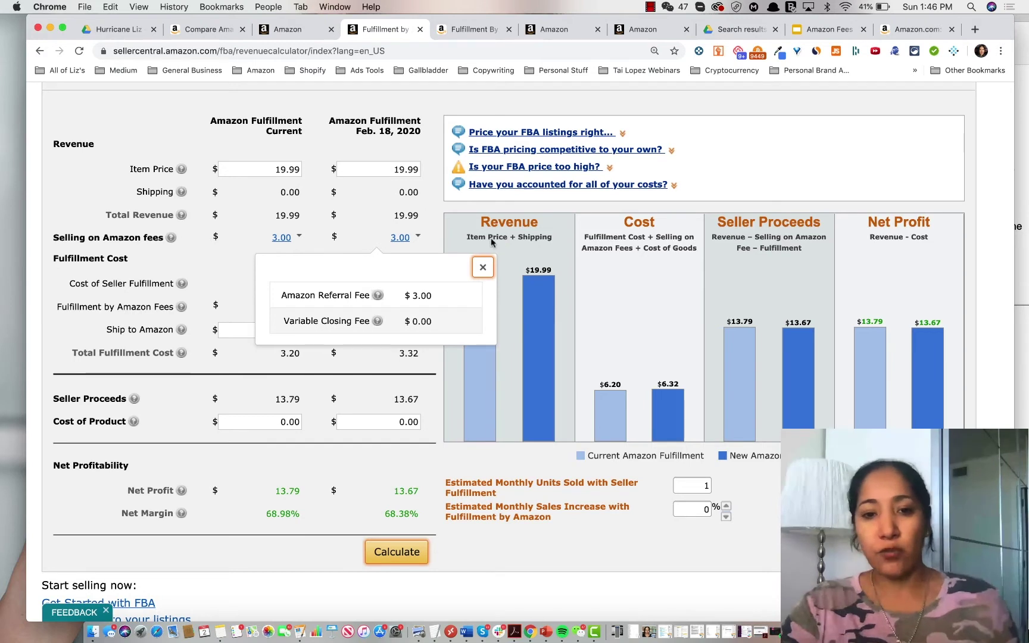
{"action": "left_click", "coordinate": [378, 295]}
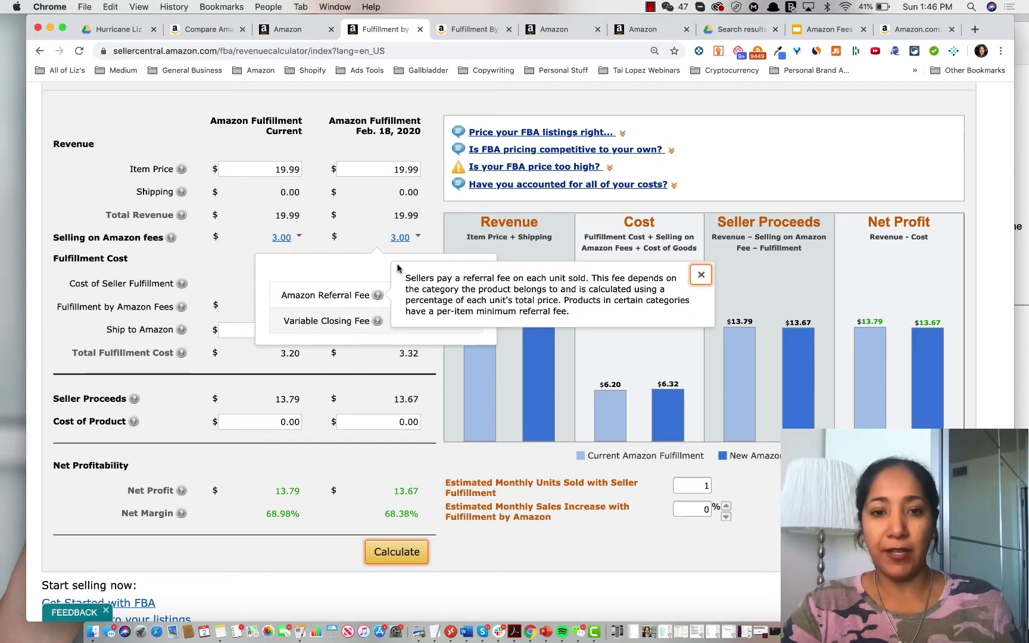
{"action": "left_click", "coordinate": [336, 280]}
{"action": "left_click", "coordinate": [480, 266]}
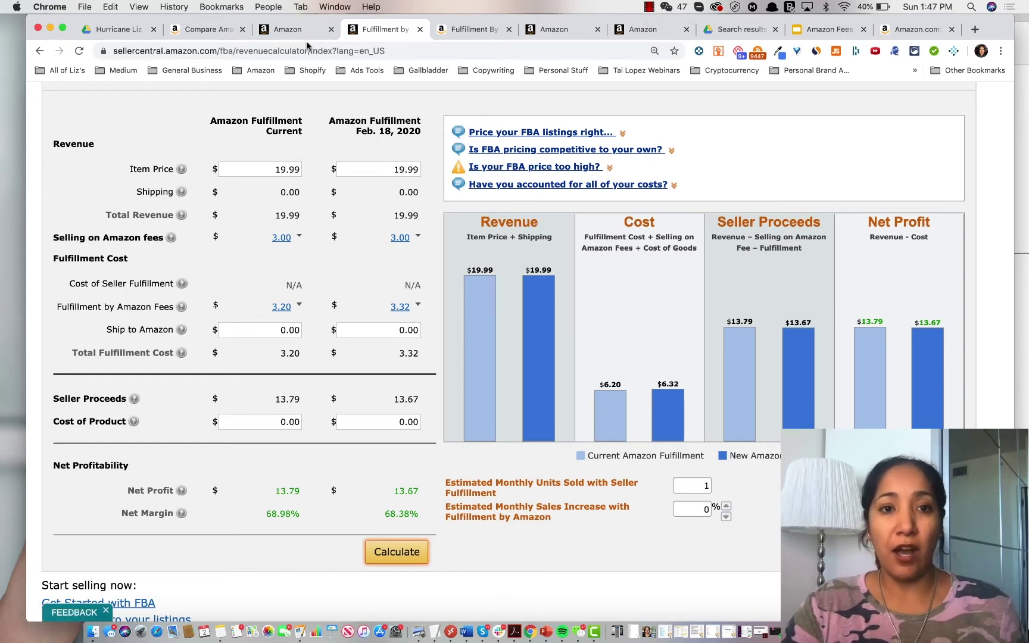
Add a "Referral Fees" bullet under All Year Fees on slide 4 of the Amazon Fees in 2020 presentation and return to the revenue calculator.
{"action": "left_click", "coordinate": [817, 33]}
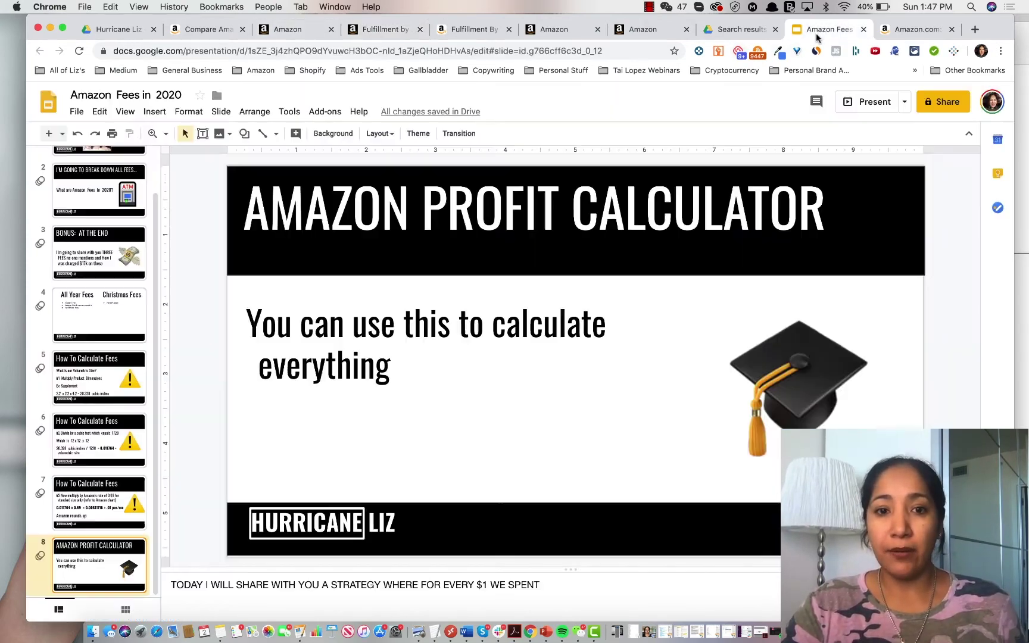
{"action": "left_click", "coordinate": [102, 316]}
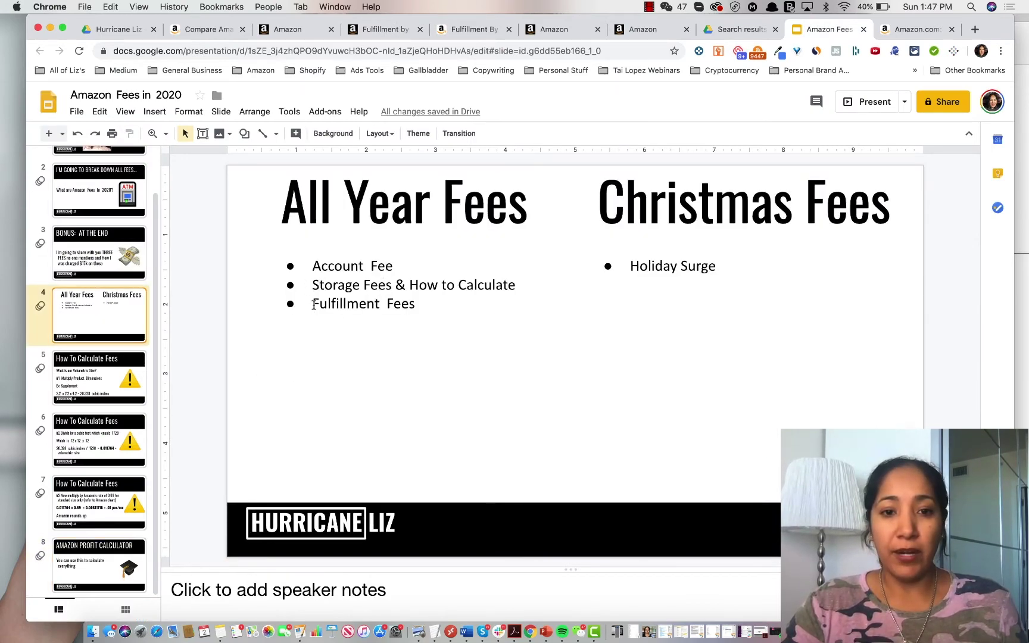
{"action": "triple_click", "coordinate": [415, 303]}
{"action": "left_click", "coordinate": [426, 303]}
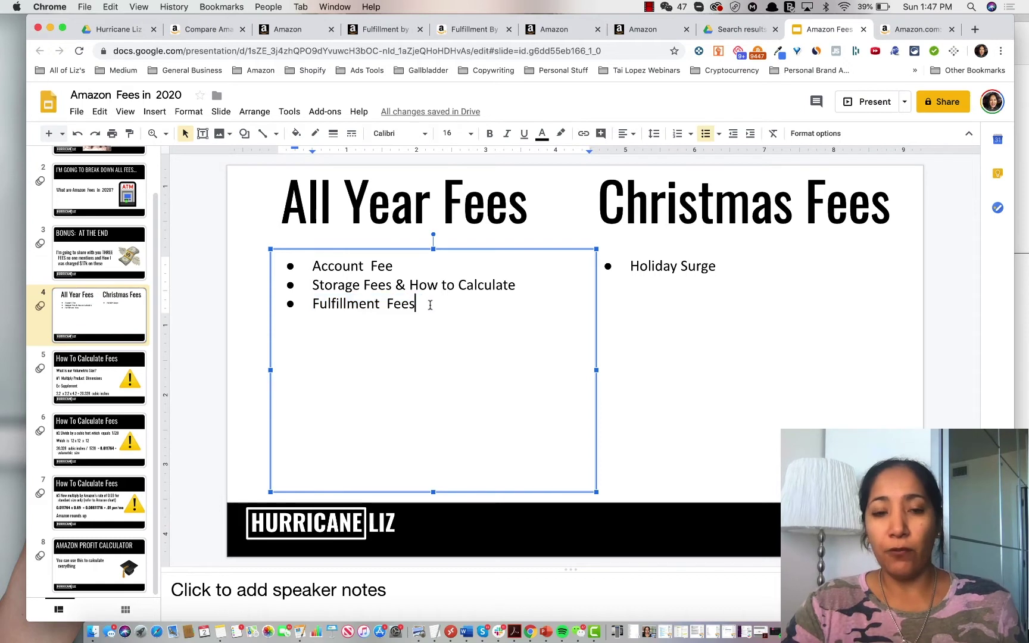
{"action": "key", "text": "Return"}
{"action": "type", "text": "R"}
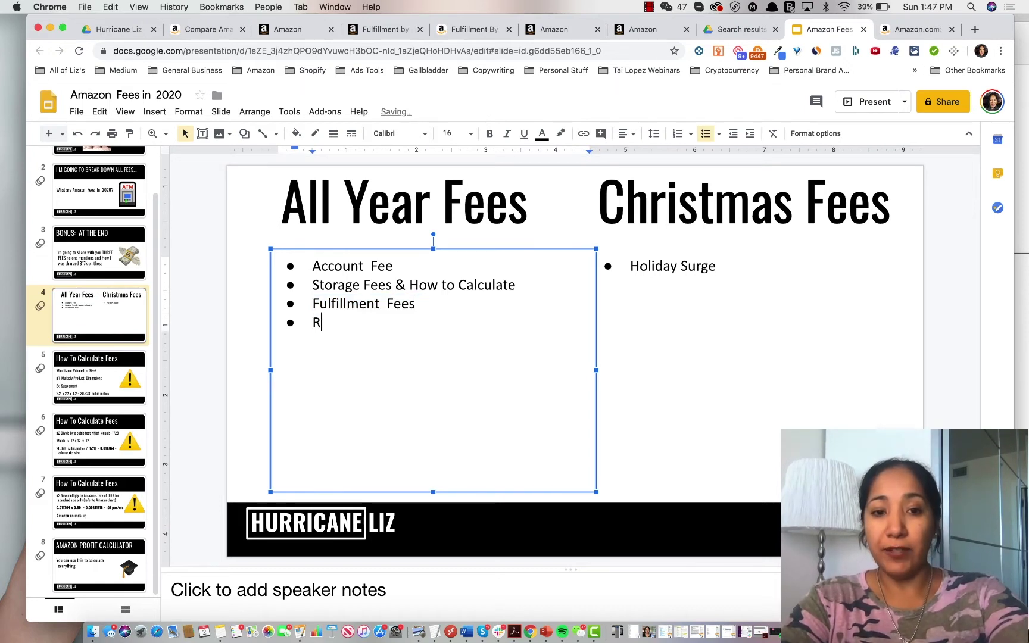
{"action": "type", "text": "eferral Fees"}
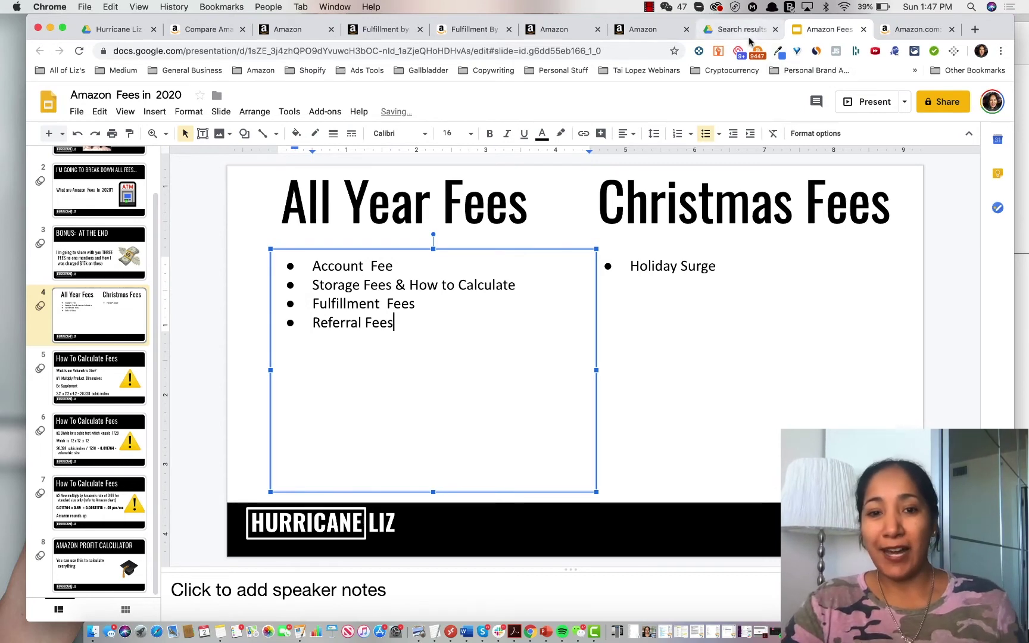
{"action": "left_click", "coordinate": [385, 29]}
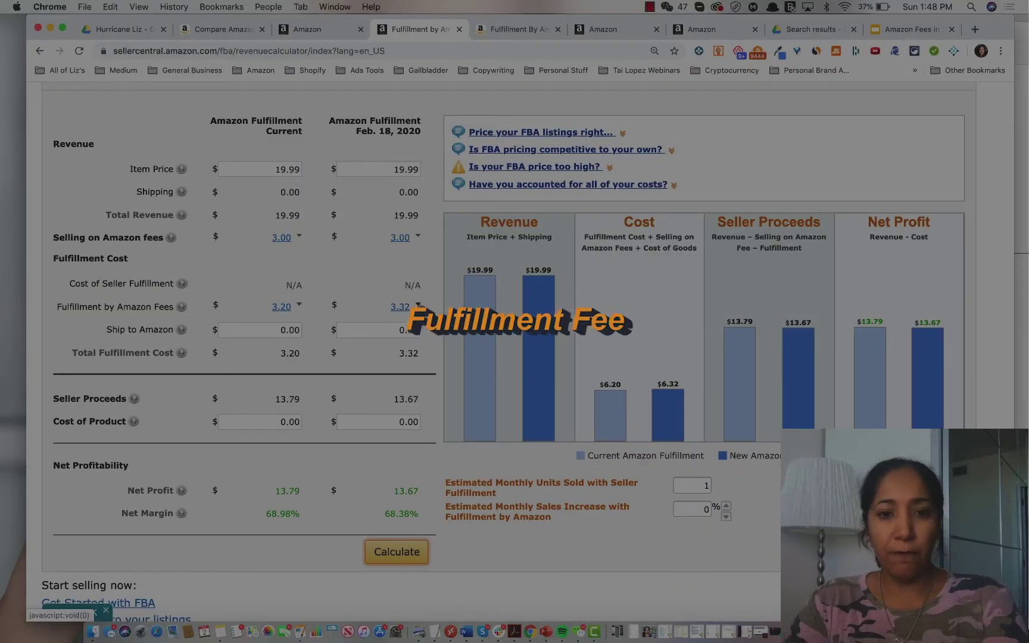
Examine the fulfillment fee in the Feb. 18, 2020 Fulfillment by Amazon Fees breakdown, highlighting its amount.
{"action": "left_click", "coordinate": [418, 307]}
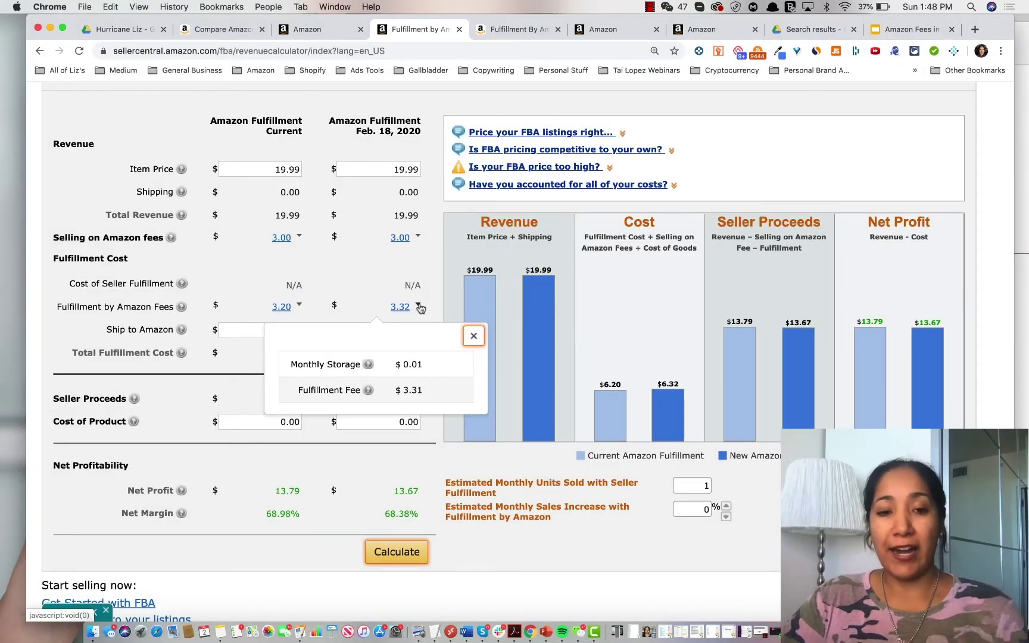
{"action": "left_click_drag", "start_coordinate": [427, 364], "coordinate": [402, 393]}
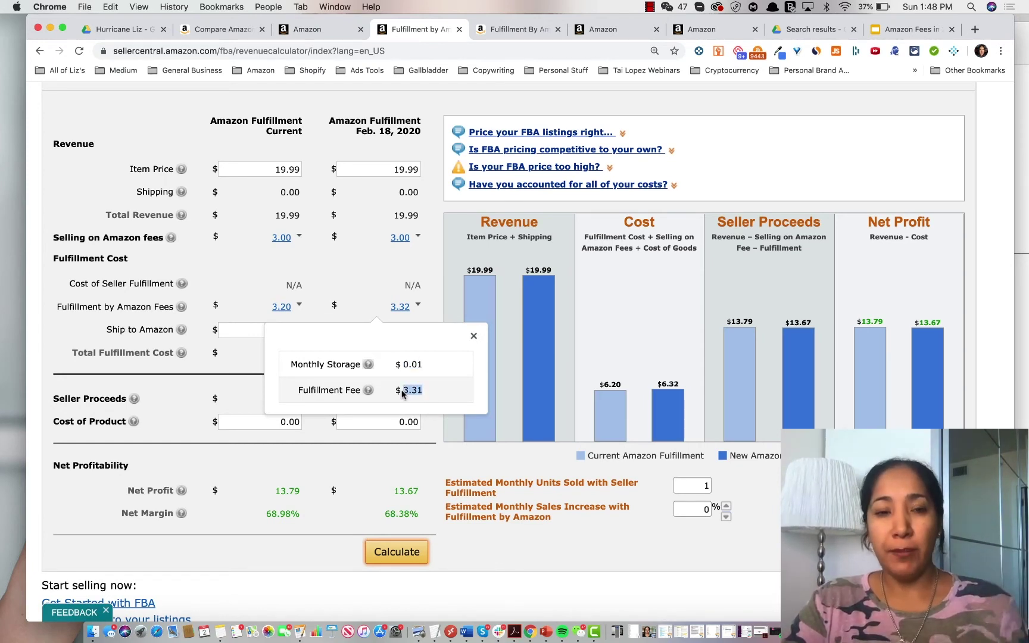
{"action": "left_click", "coordinate": [377, 297]}
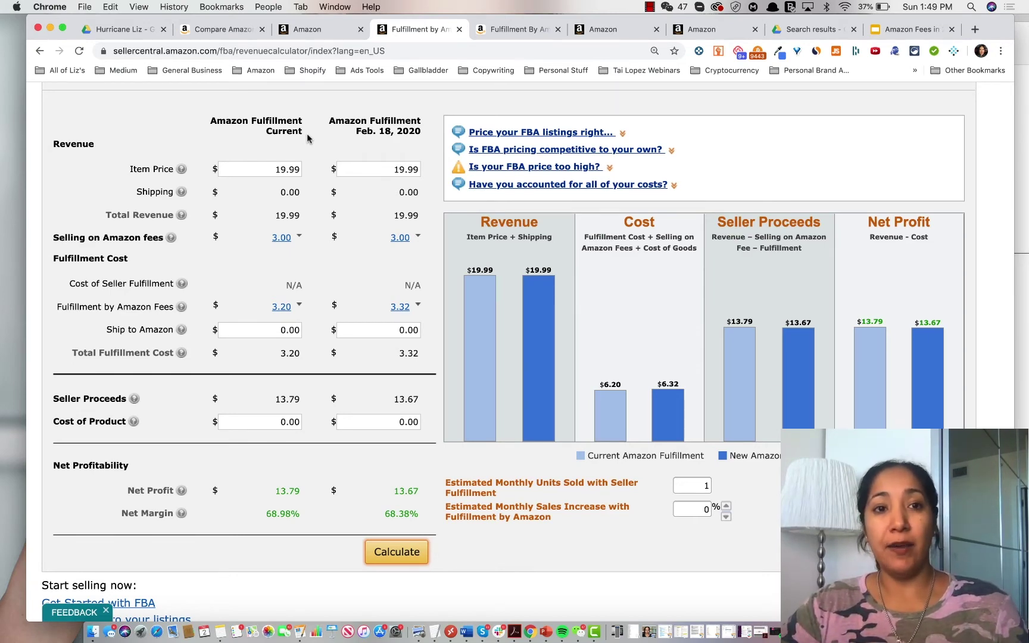
Examine the standard-size per-unit fulfillment fees on the Fulfillment by Amazon pricing page, highlighting the Small (10+ to 16 oz) rate and the Large (3 to 21 lb) tier.
{"action": "key", "text": "ctrl+Tab"}
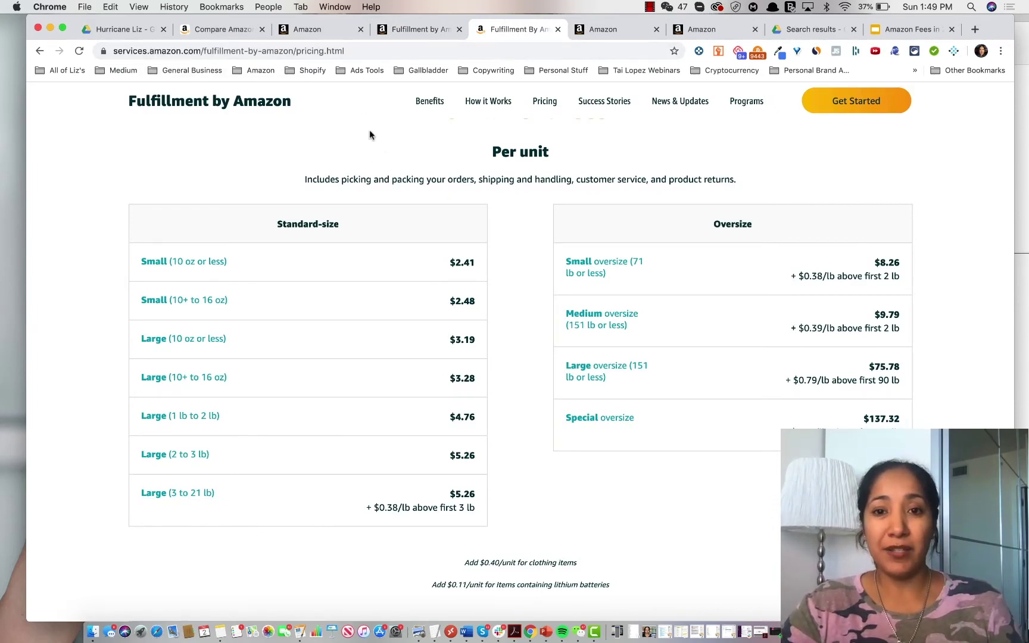
{"action": "scroll", "coordinate": [363, 118], "scroll_direction": "up", "scroll_amount": 10}
{"action": "scroll", "coordinate": [385, 291], "scroll_direction": "down", "scroll_amount": 1}
{"action": "scroll", "coordinate": [385, 291], "scroll_direction": "down", "scroll_amount": 10}
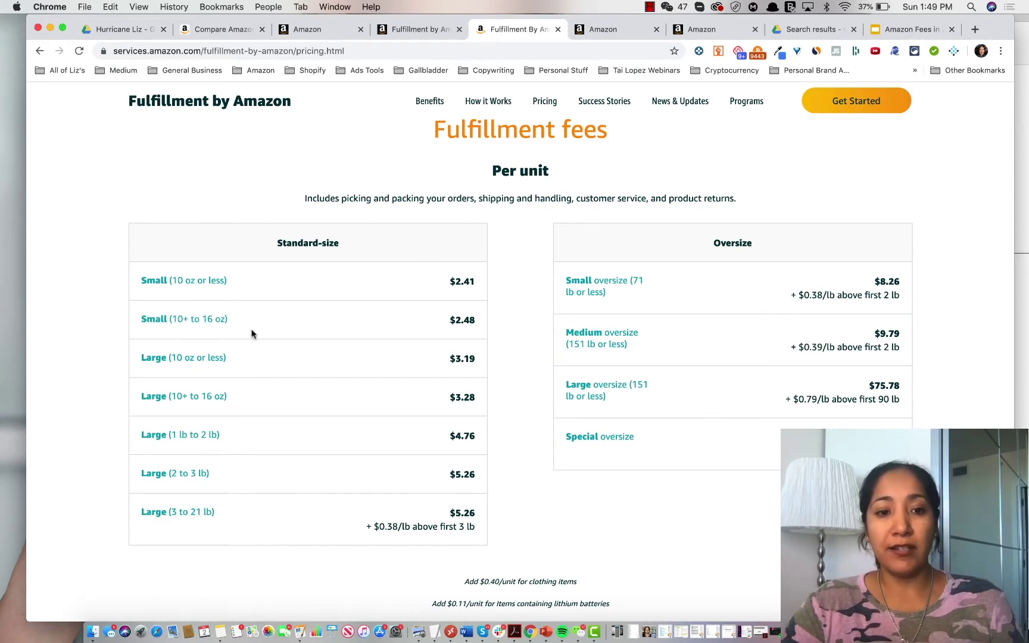
{"action": "left_click_drag", "start_coordinate": [477, 326], "coordinate": [436, 324]}
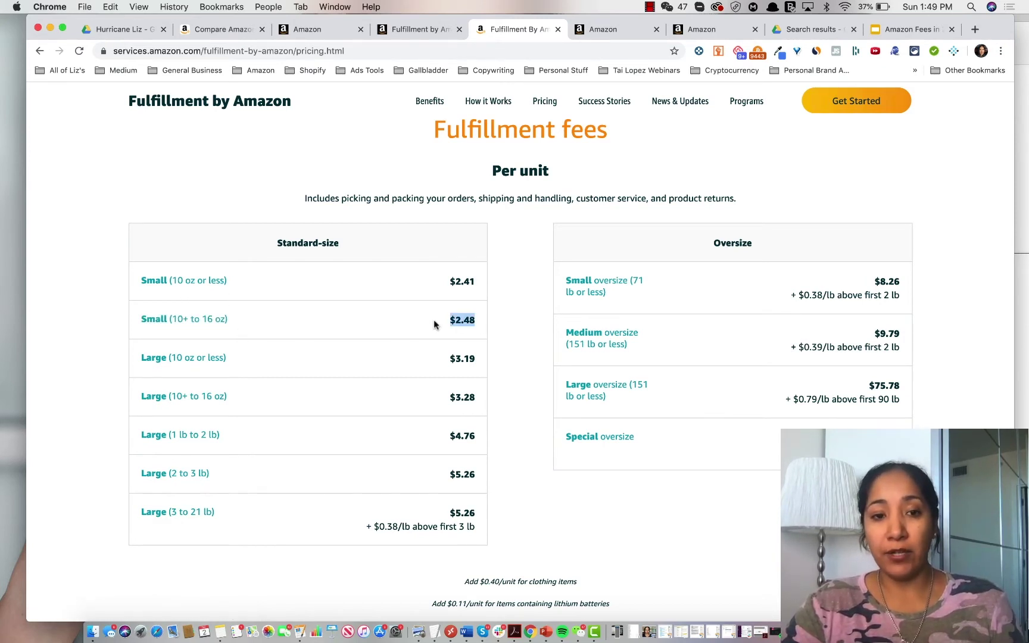
{"action": "scroll", "coordinate": [238, 452], "scroll_direction": "down", "scroll_amount": 1}
{"action": "left_click_drag", "start_coordinate": [216, 495], "coordinate": [141, 493]}
{"action": "left_click", "coordinate": [279, 508]}
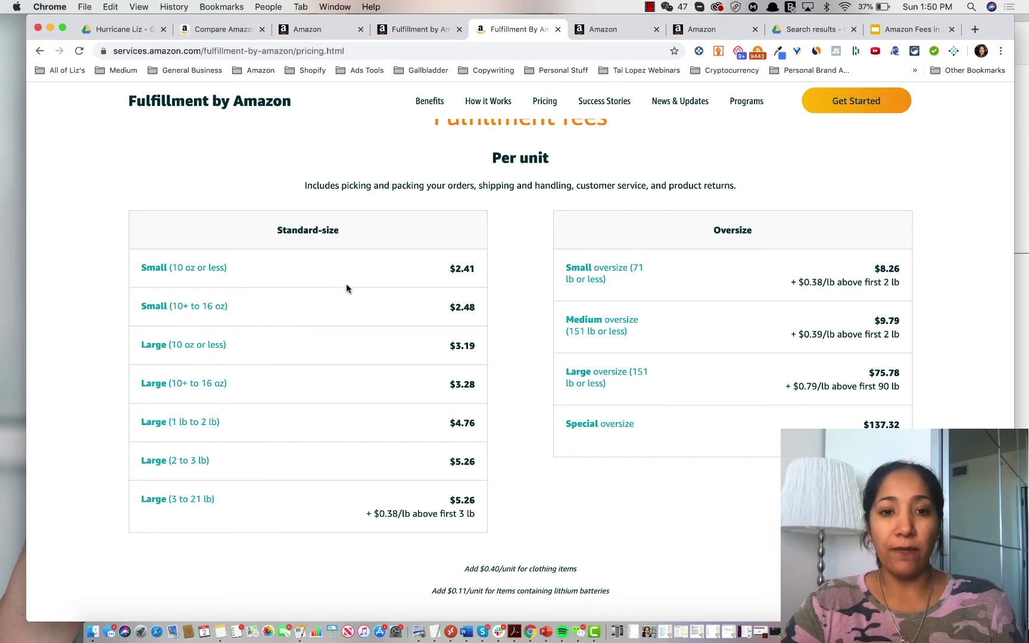
Review the notes below the per-unit fee tables and highlight the clothing items surcharge.
{"action": "scroll", "coordinate": [344, 285], "scroll_direction": "up", "scroll_amount": 1}
{"action": "scroll", "coordinate": [345, 284], "scroll_direction": "down", "scroll_amount": 1}
{"action": "scroll", "coordinate": [345, 284], "scroll_direction": "up", "scroll_amount": 1}
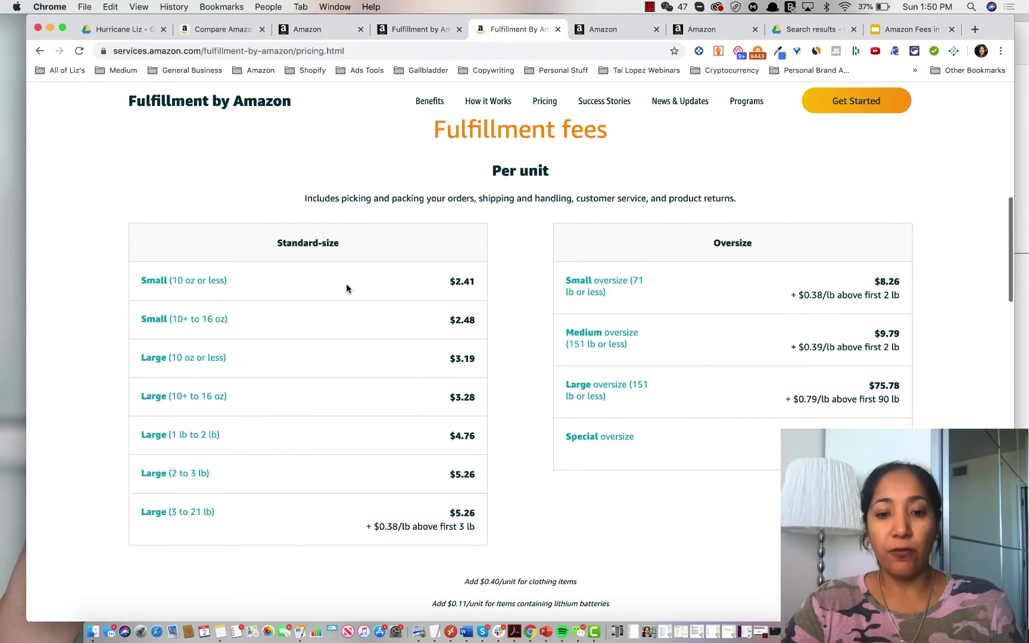
{"action": "scroll", "coordinate": [493, 528], "scroll_direction": "down", "scroll_amount": 1}
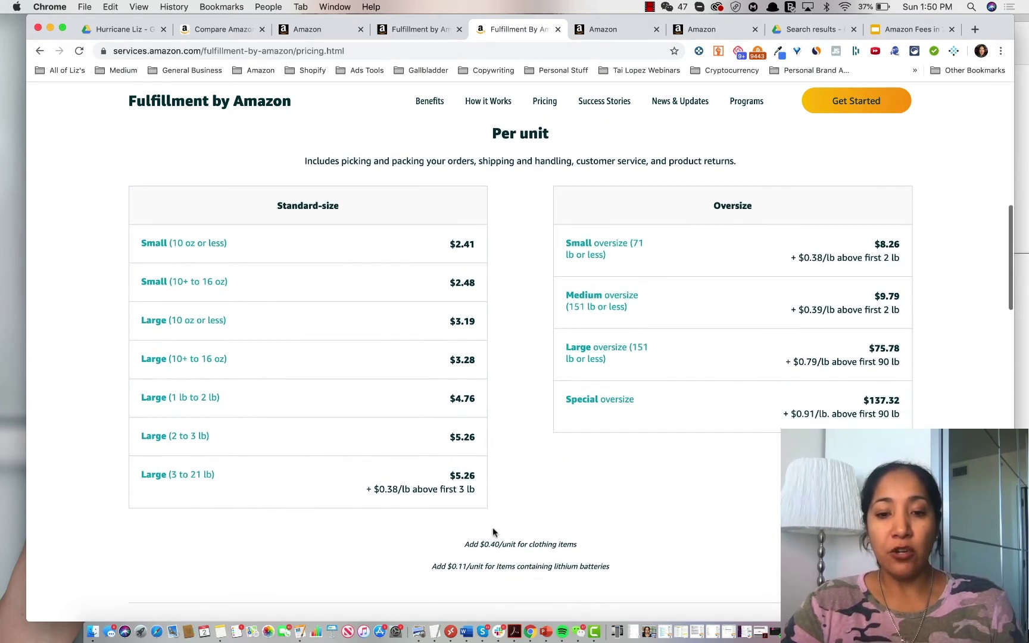
{"action": "left_click_drag", "start_coordinate": [463, 543], "coordinate": [600, 545]}
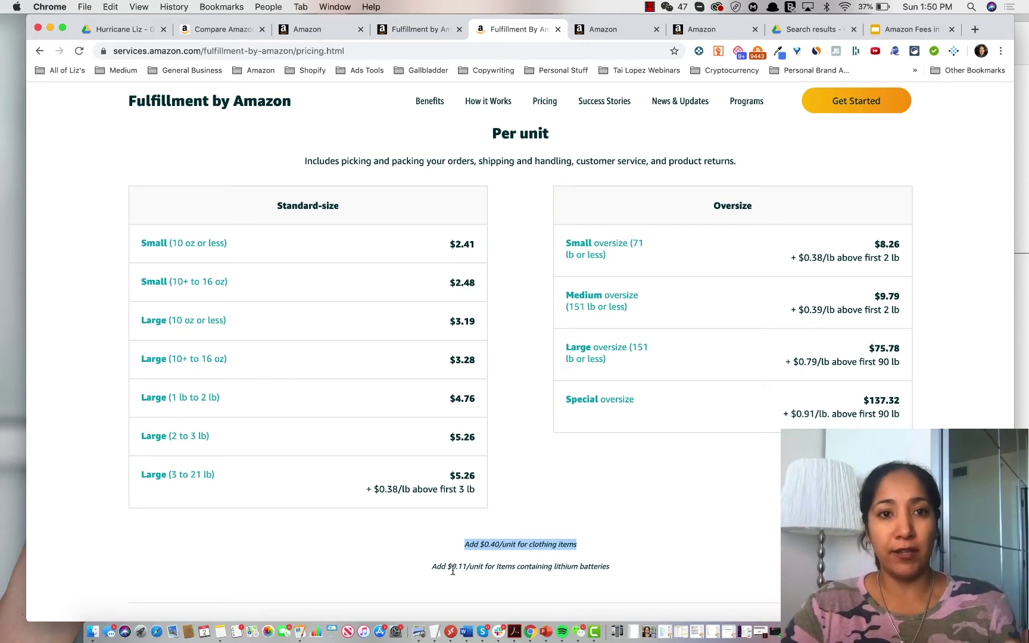
Return to the revenue calculator and recheck the Feb. 18, 2020 fulfillment fee in the Fulfillment by Amazon Fees breakdown.
{"action": "key", "text": "ctrl+shift+Tab"}
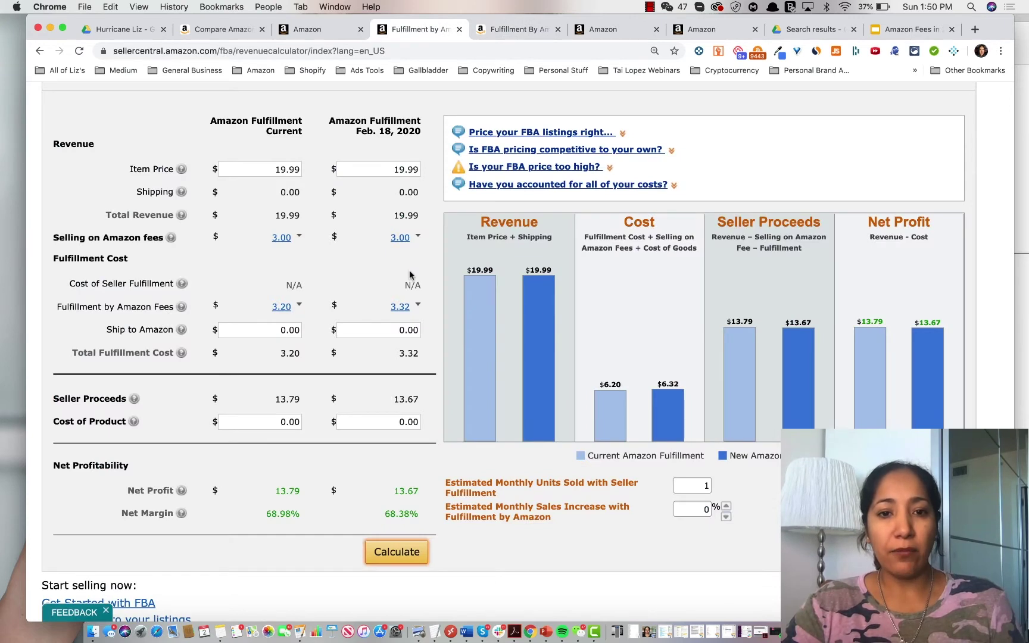
{"action": "left_click", "coordinate": [415, 306]}
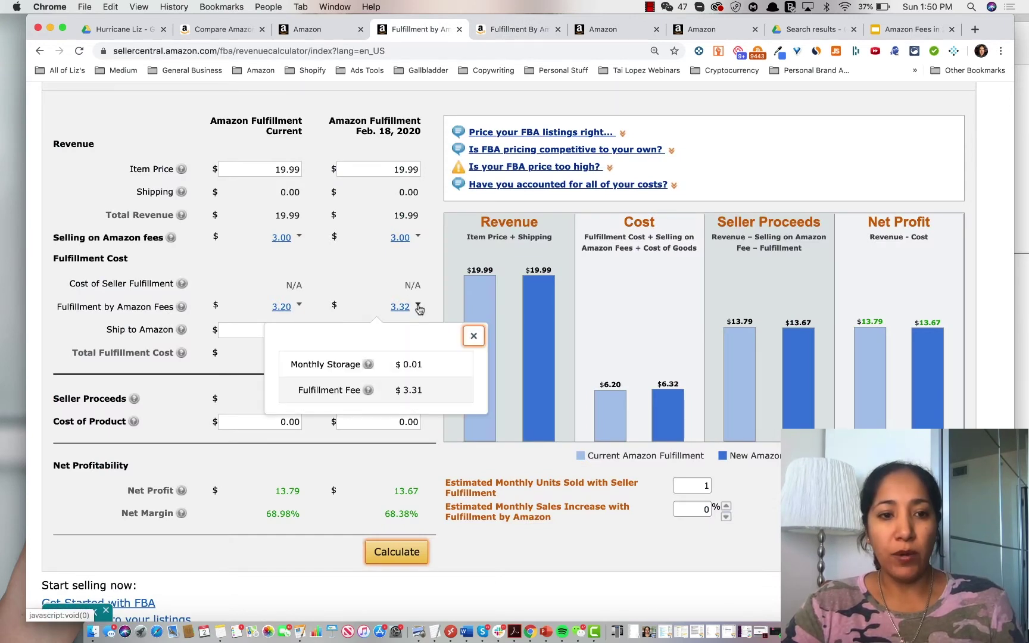
{"action": "left_click_drag", "start_coordinate": [422, 388], "coordinate": [398, 387]}
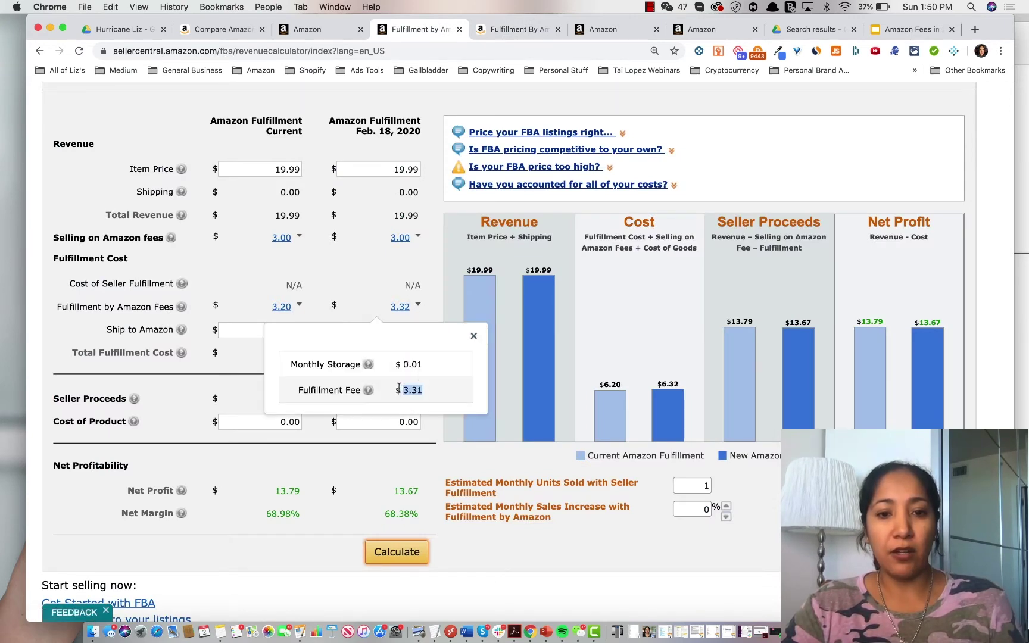
{"action": "left_click", "coordinate": [431, 293]}
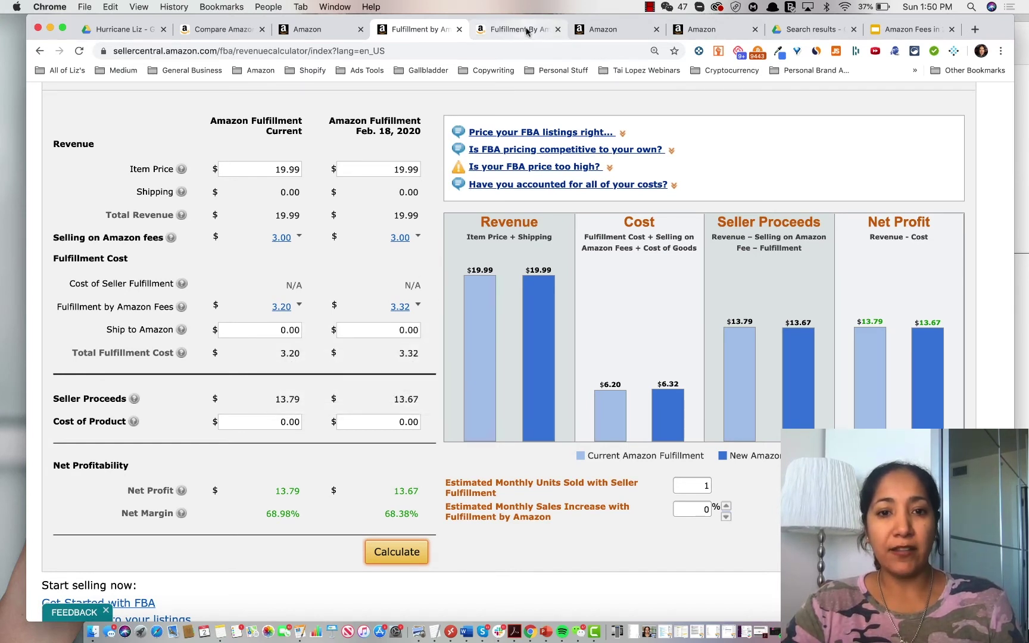
{"action": "left_click", "coordinate": [417, 305]}
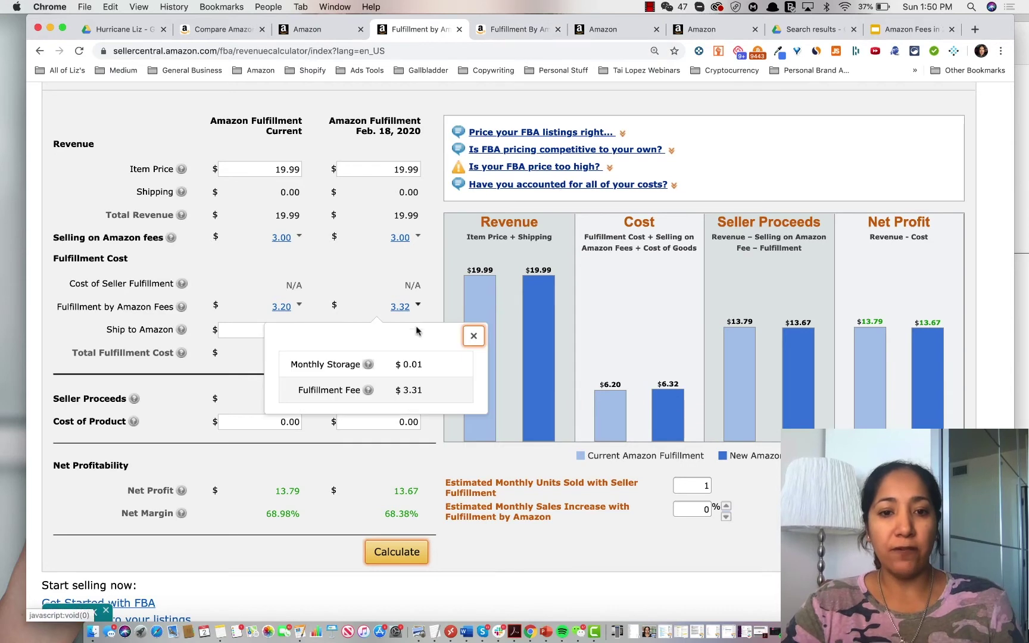
{"action": "left_click", "coordinate": [361, 275]}
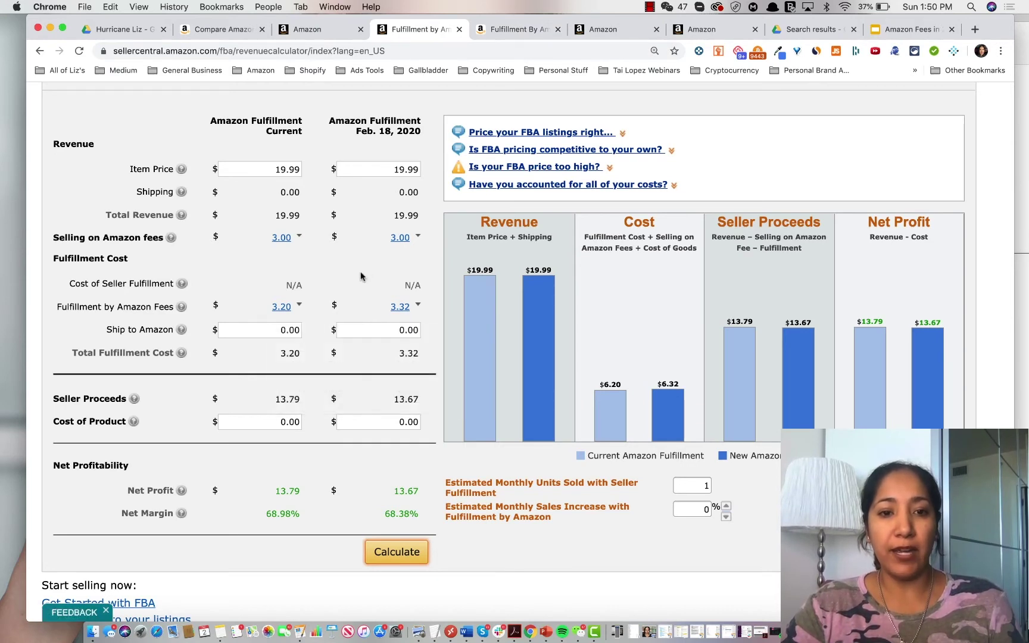
Compare the current fulfillment fee in the calculator with the Large (10 oz or less) rate on the Fulfillment by Amazon pricing page.
{"action": "left_click", "coordinate": [299, 306]}
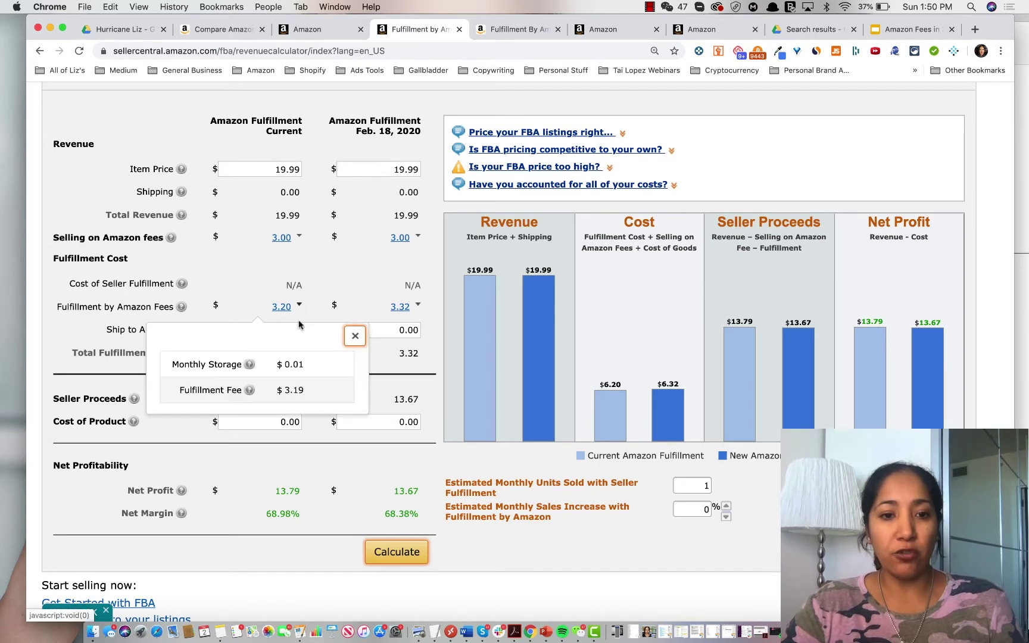
{"action": "double_click", "coordinate": [294, 390]}
{"action": "left_click", "coordinate": [519, 29]}
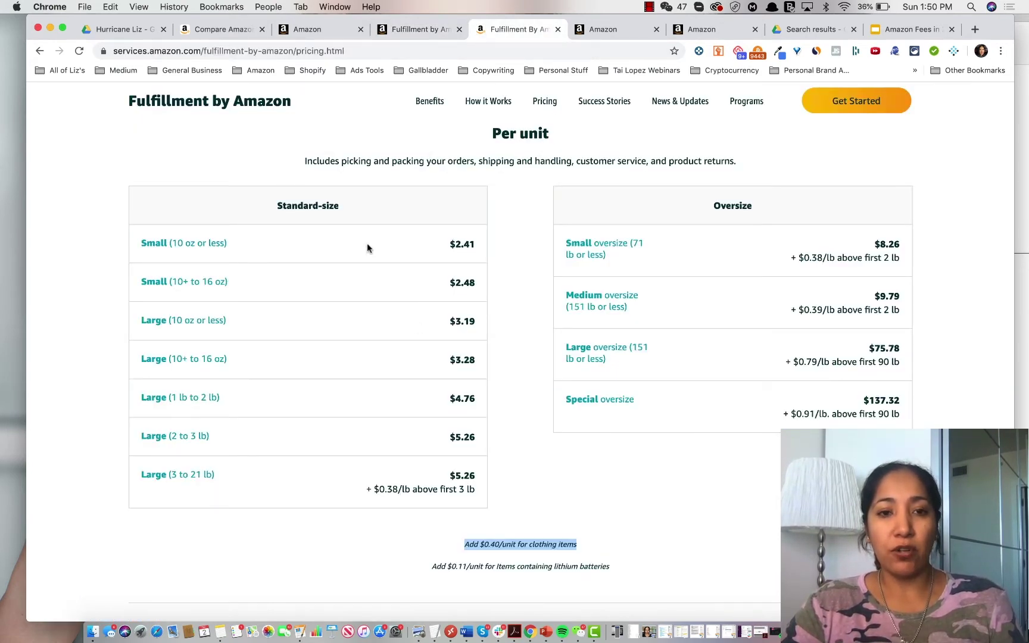
{"action": "left_click", "coordinate": [477, 323]}
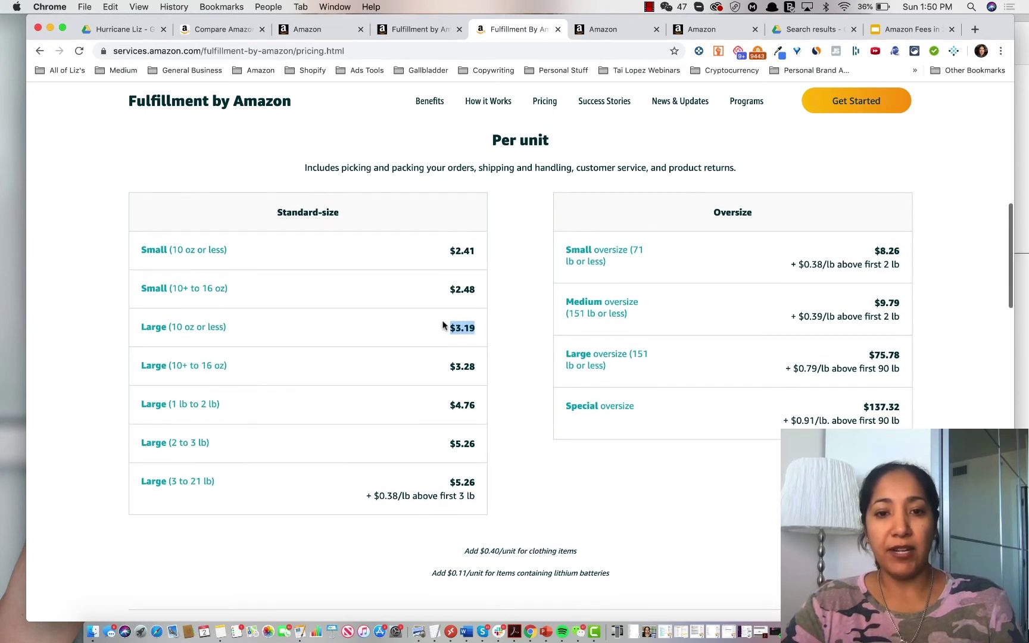
{"action": "scroll", "coordinate": [443, 324], "scroll_direction": "up", "scroll_amount": 1}
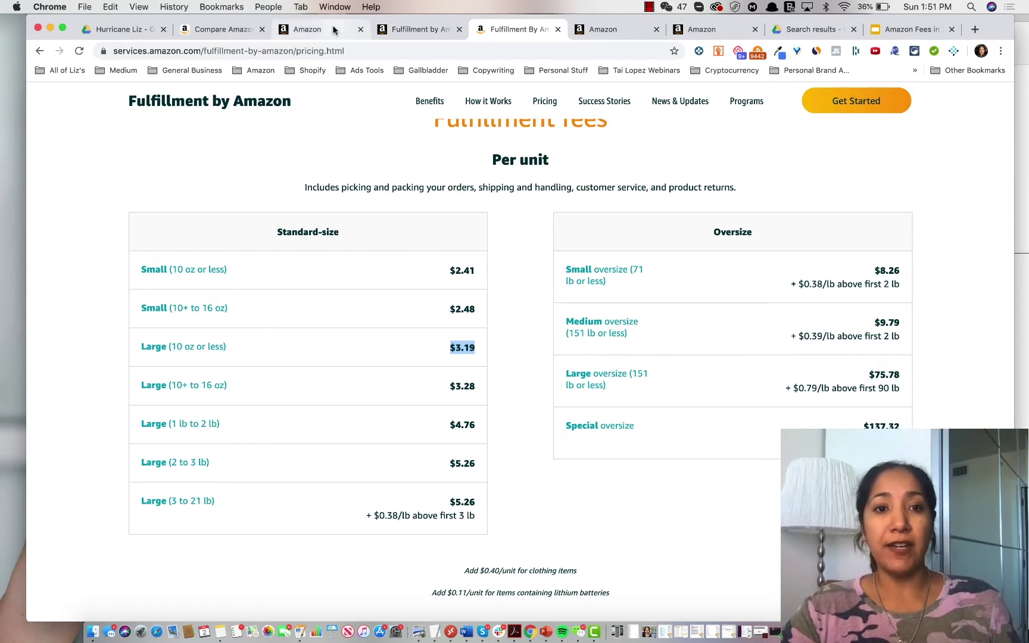
Go back to the revenue calculator and review the rate comparison and the current fulfillment fee breakdown.
{"action": "left_click", "coordinate": [416, 29]}
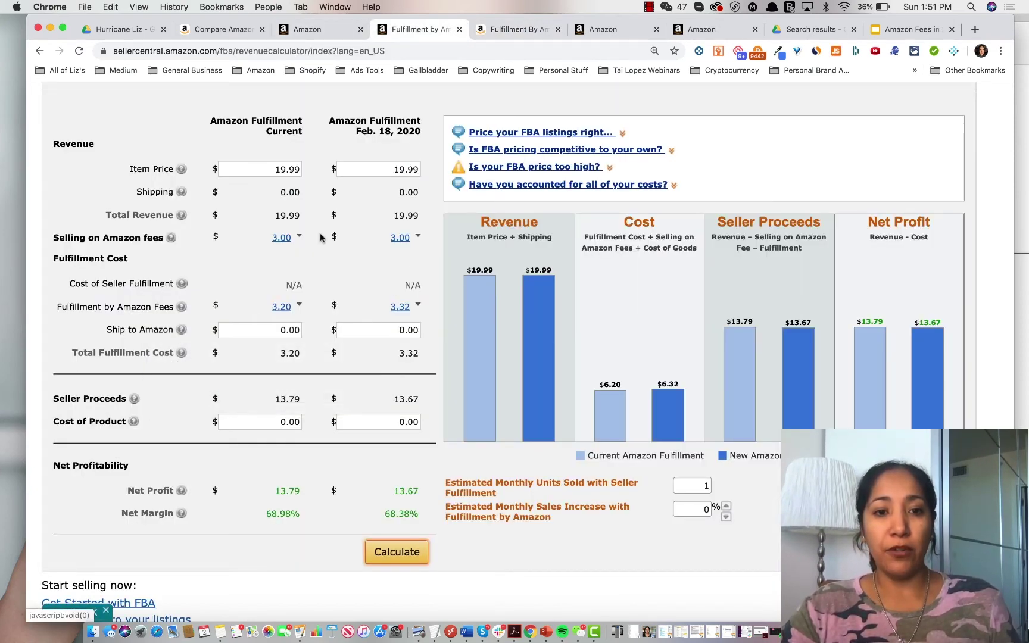
{"action": "scroll", "coordinate": [268, 256], "scroll_direction": "up", "scroll_amount": 1}
{"action": "scroll", "coordinate": [268, 258], "scroll_direction": "up", "scroll_amount": 1}
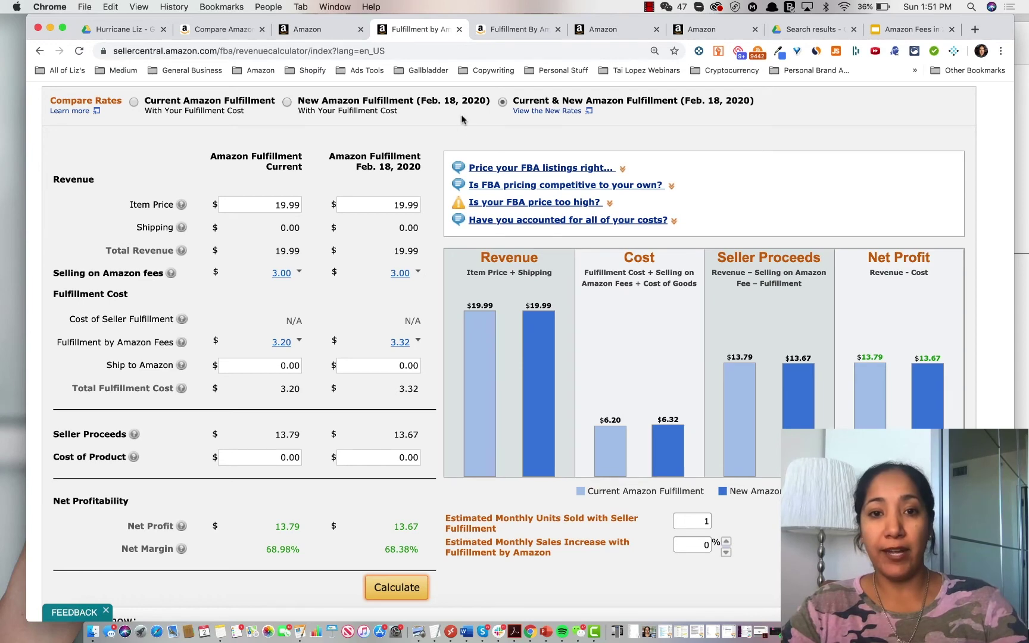
{"action": "scroll", "coordinate": [326, 292], "scroll_direction": "down", "scroll_amount": 1}
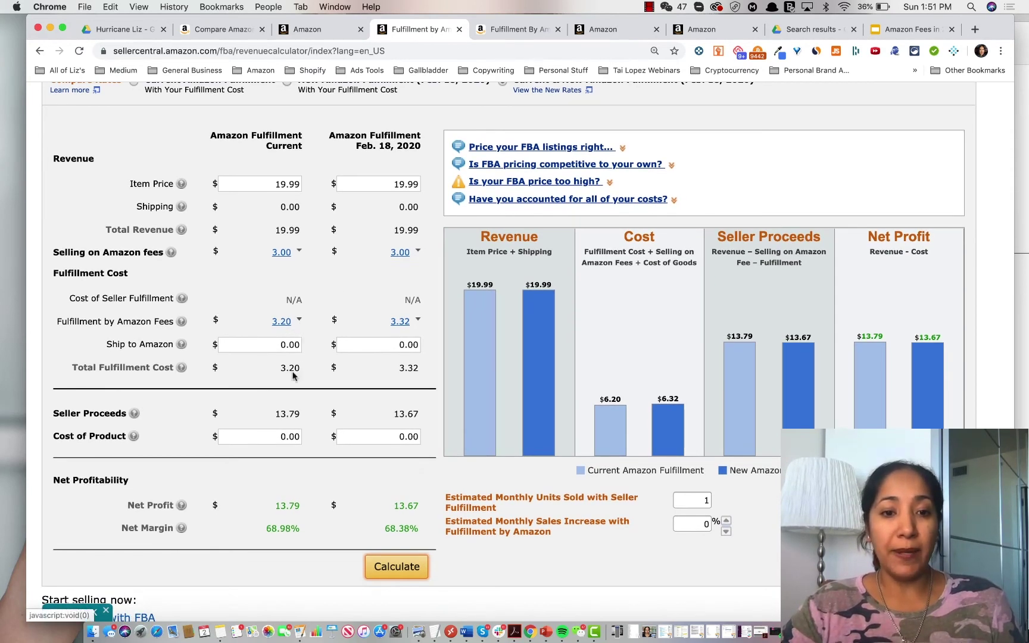
{"action": "left_click", "coordinate": [298, 321]}
{"action": "left_click_drag", "start_coordinate": [301, 404], "coordinate": [283, 405]}
{"action": "left_click", "coordinate": [245, 456]}
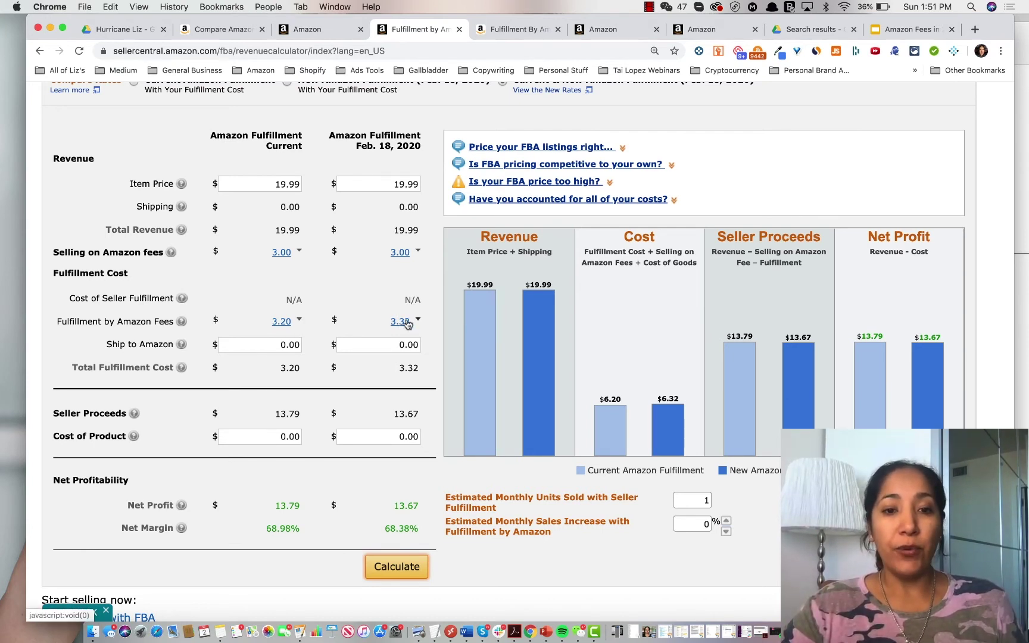
Highlight the Feb. 18, 2020 column heading and check that column's fulfillment fee breakdown.
{"action": "left_click_drag", "start_coordinate": [355, 149], "coordinate": [404, 149]}
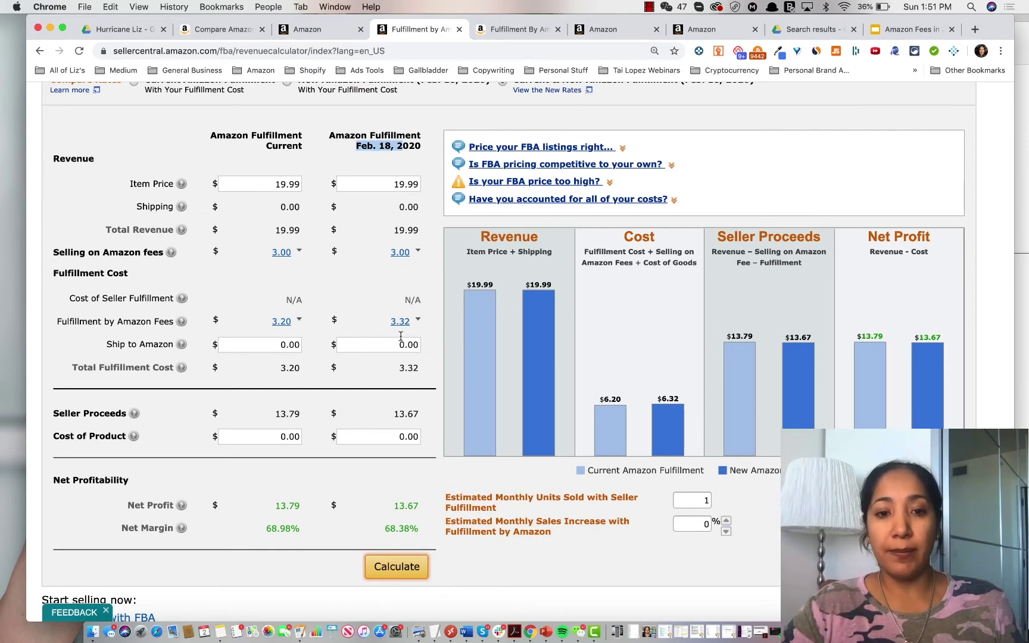
{"action": "left_click", "coordinate": [413, 377]}
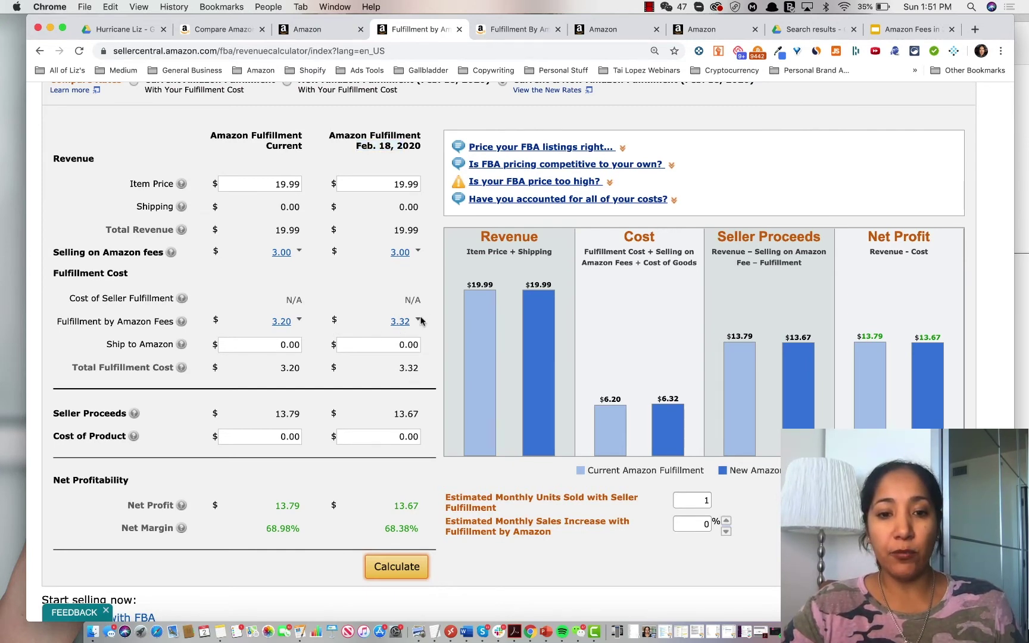
{"action": "left_click", "coordinate": [418, 320]}
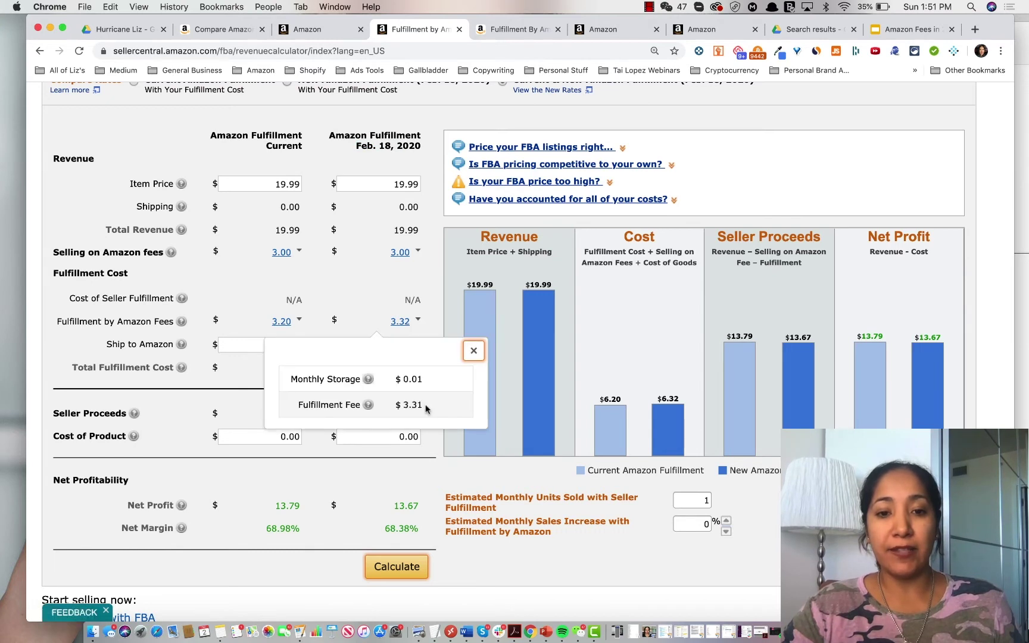
{"action": "left_click", "coordinate": [473, 350]}
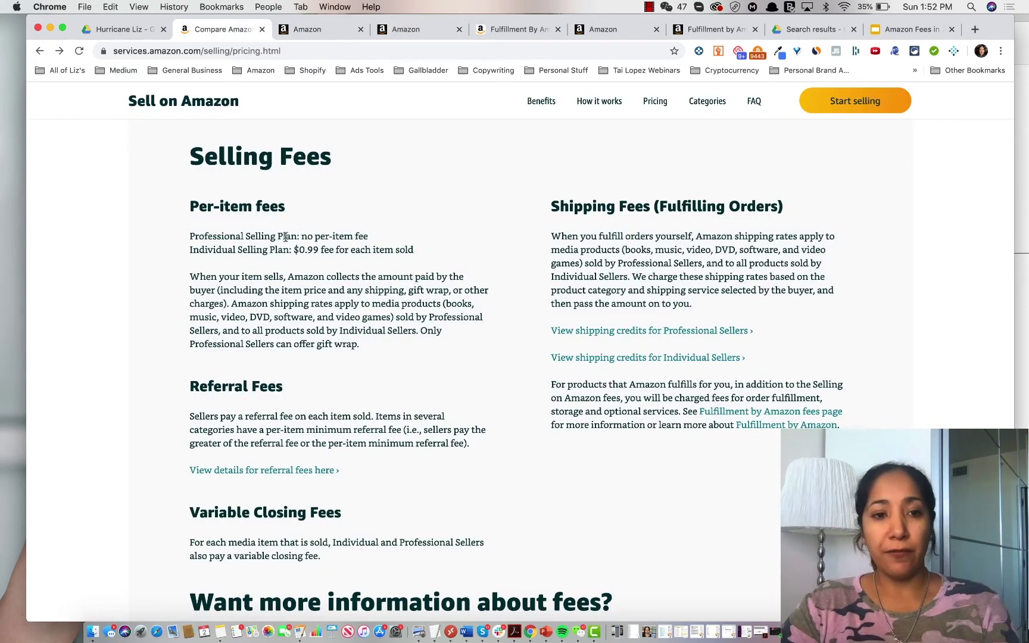
Review the Selling Fees section of the selling plan page, highlighting the Per-item, Referral, Shipping and Variable Closing Fees headings.
{"action": "left_click_drag", "start_coordinate": [302, 209], "coordinate": [188, 206]}
{"action": "left_click", "coordinate": [209, 220]}
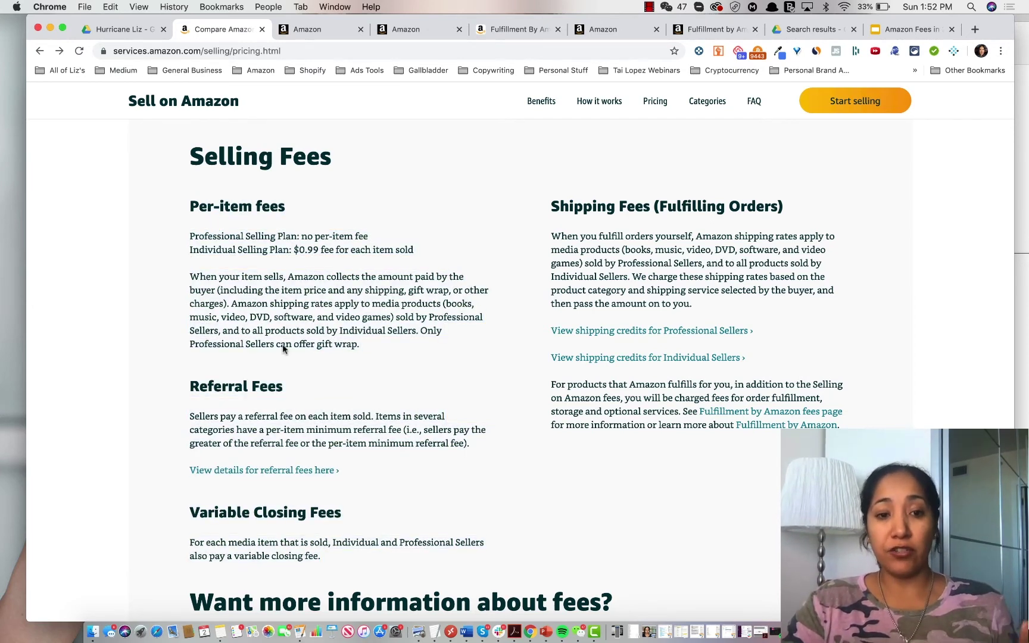
{"action": "left_click_drag", "start_coordinate": [292, 394], "coordinate": [190, 387]}
{"action": "scroll", "coordinate": [466, 291], "scroll_direction": "down", "scroll_amount": 1}
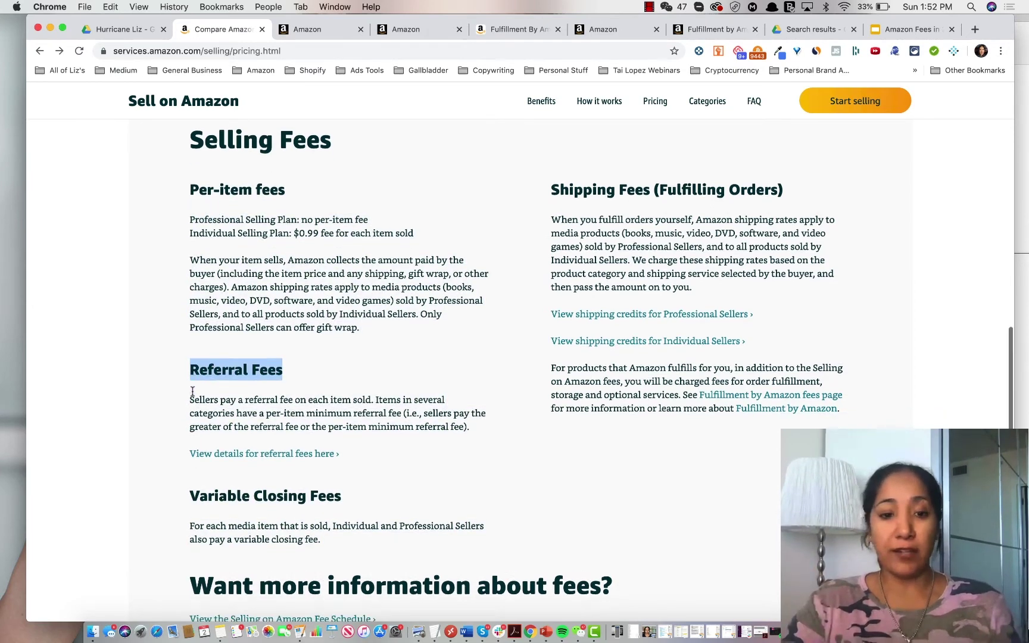
{"action": "left_click_drag", "start_coordinate": [544, 182], "coordinate": [786, 184]}
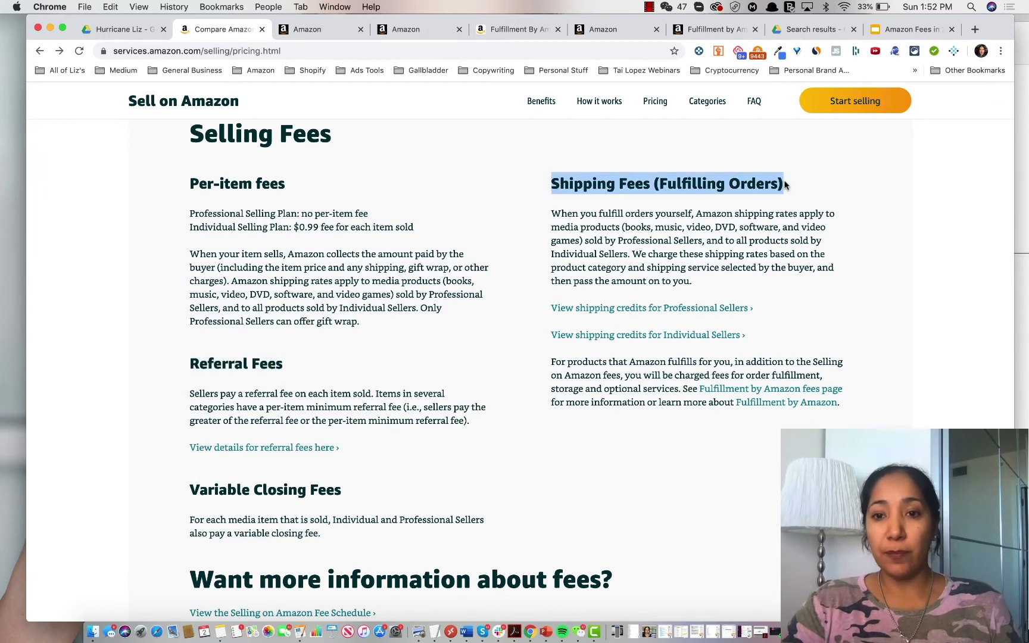
{"action": "scroll", "coordinate": [553, 352], "scroll_direction": "down", "scroll_amount": 2}
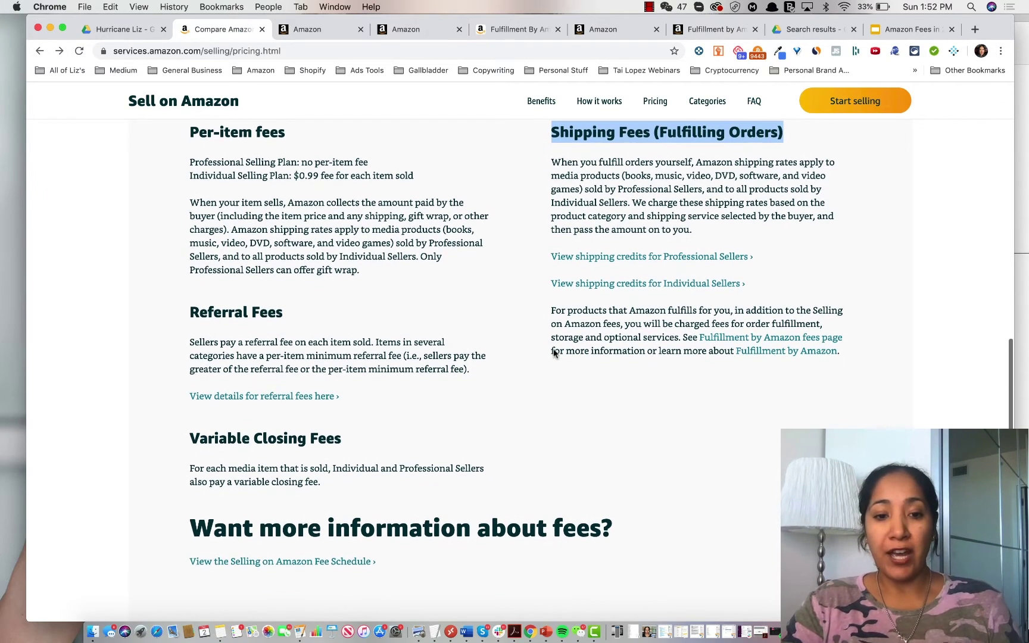
{"action": "left_click_drag", "start_coordinate": [342, 437], "coordinate": [189, 434]}
{"action": "scroll", "coordinate": [469, 448], "scroll_direction": "down", "scroll_amount": 3}
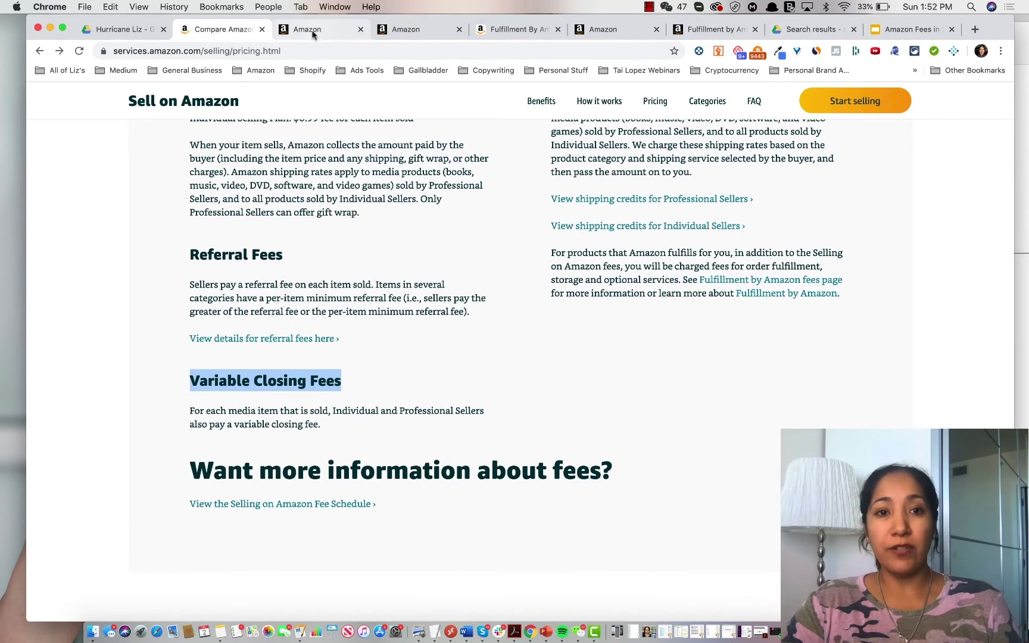
Review the fulfillment and monthly inventory storage fees on the Fulfillment by Amazon pricing page, highlighting the standard-size January-September storage rate.
{"action": "left_click", "coordinate": [312, 31]}
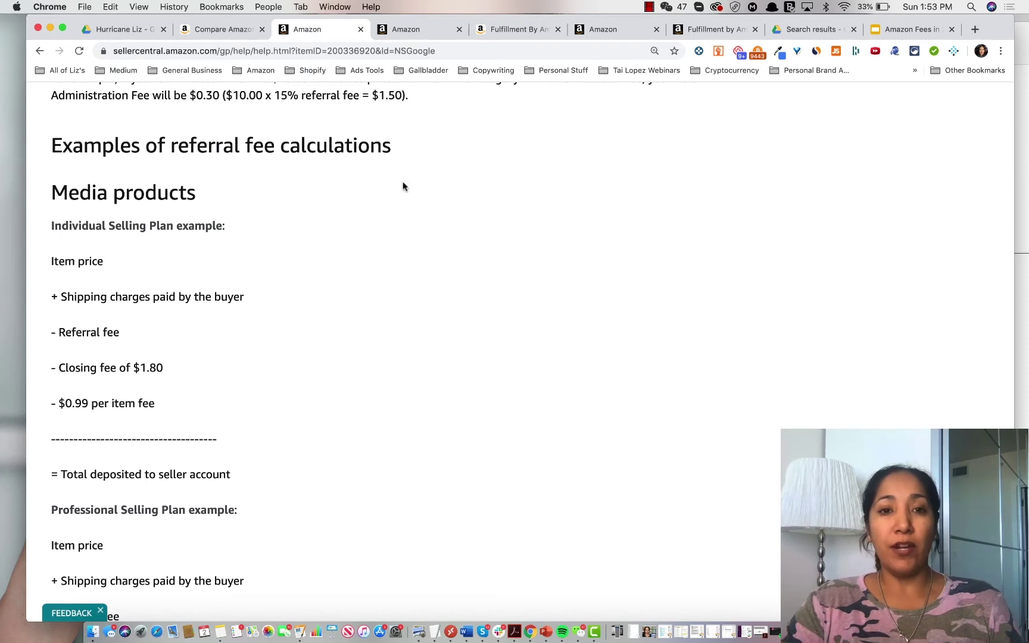
{"action": "left_click", "coordinate": [516, 29]}
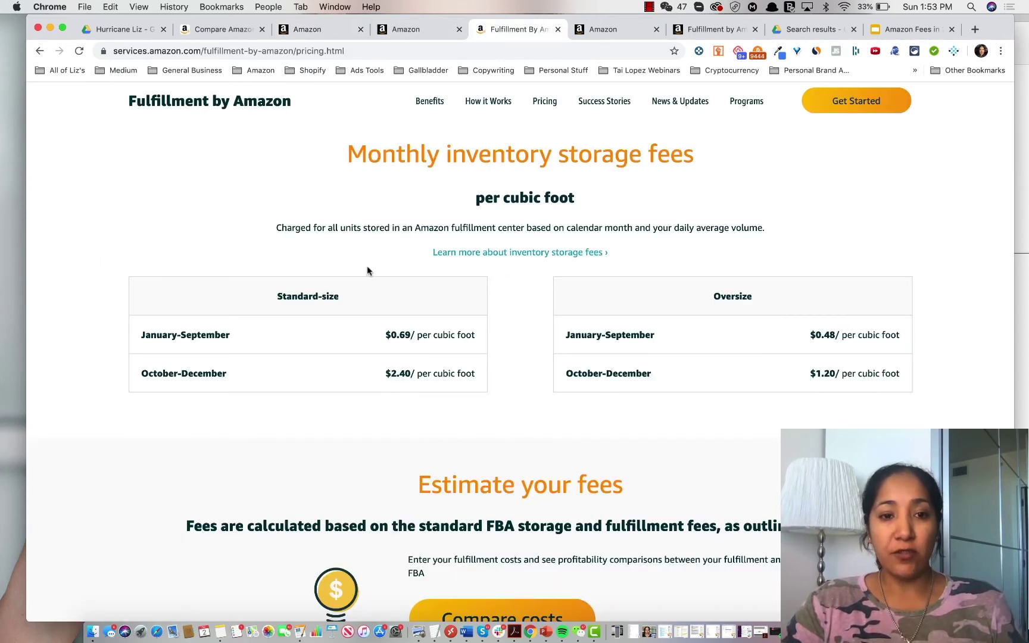
{"action": "left_click_drag", "start_coordinate": [385, 336], "coordinate": [475, 336]}
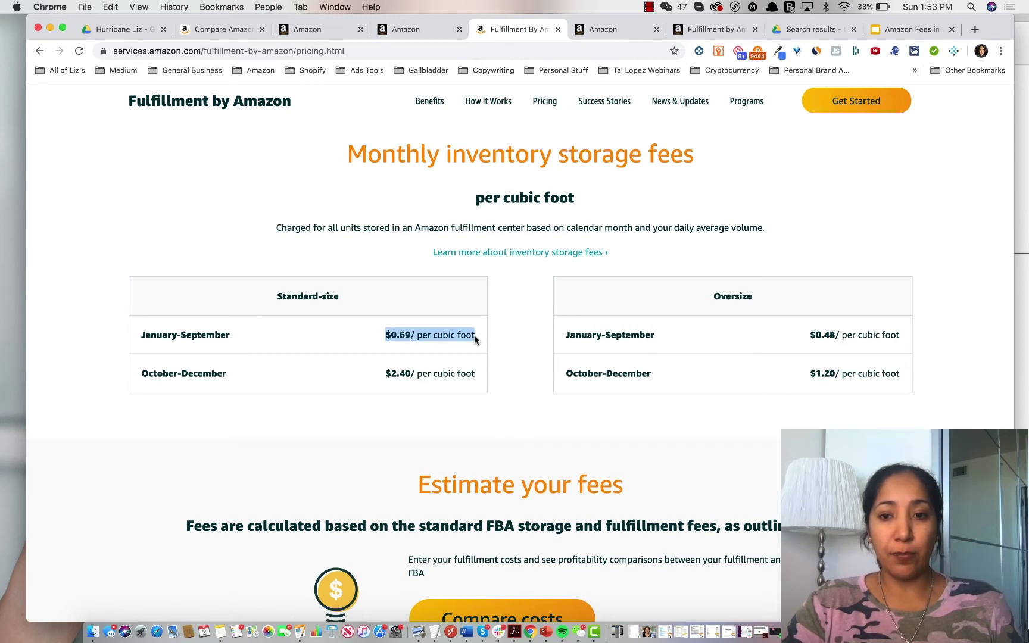
{"action": "scroll", "coordinate": [514, 336], "scroll_direction": "up", "scroll_amount": 10}
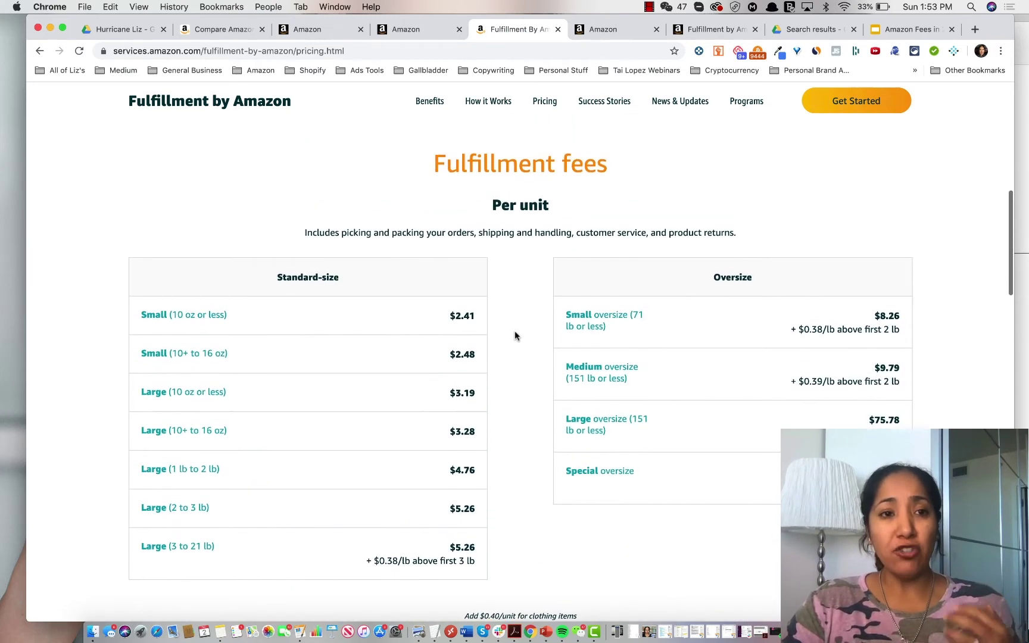
{"action": "scroll", "coordinate": [515, 335], "scroll_direction": "down", "scroll_amount": 2}
{"action": "scroll", "coordinate": [514, 335], "scroll_direction": "down", "scroll_amount": 8}
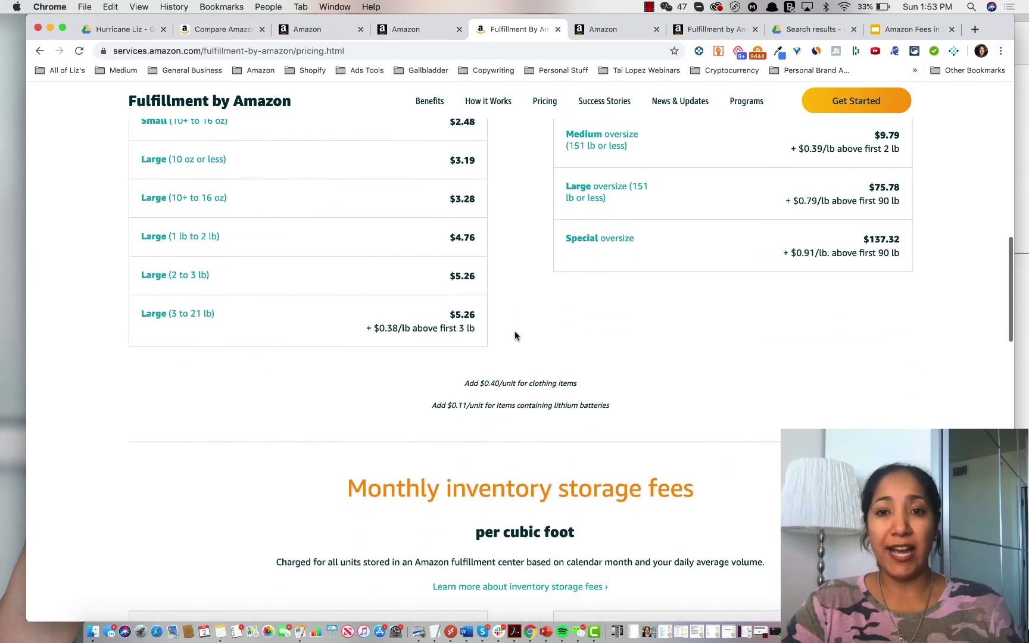
{"action": "scroll", "coordinate": [515, 335], "scroll_direction": "down", "scroll_amount": 1}
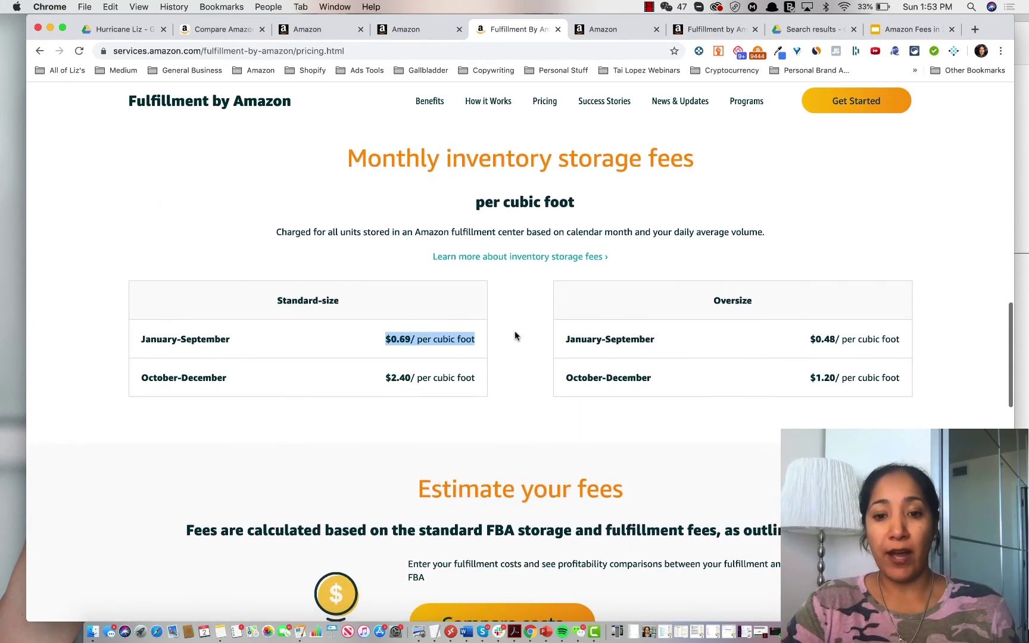
{"action": "scroll", "coordinate": [515, 335], "scroll_direction": "down", "scroll_amount": 2}
{"action": "scroll", "coordinate": [524, 272], "scroll_direction": "up", "scroll_amount": 3}
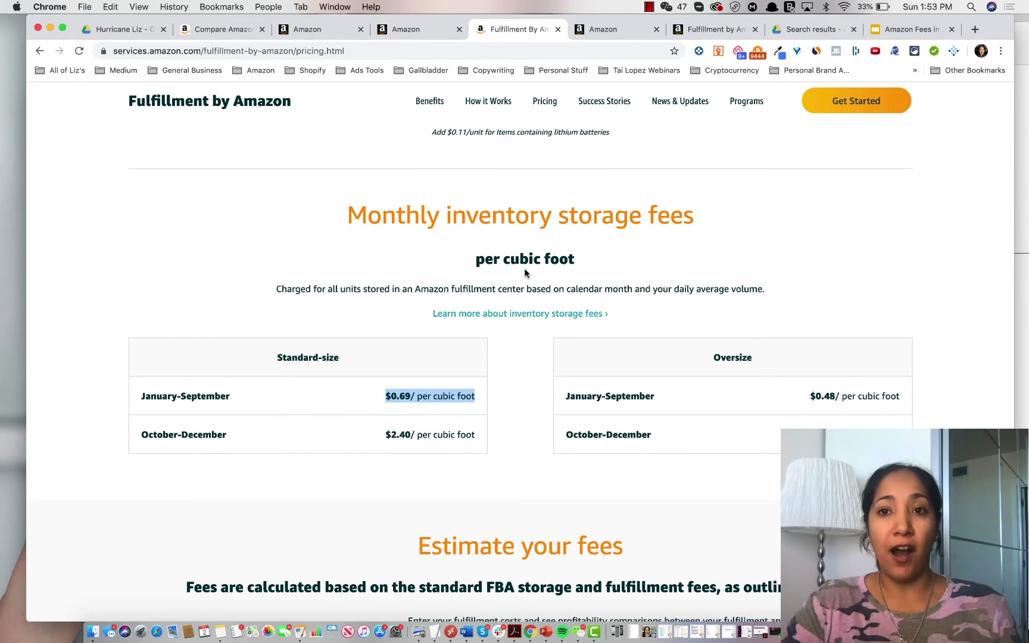
{"action": "scroll", "coordinate": [487, 303], "scroll_direction": "down", "scroll_amount": 3}
{"action": "scroll", "coordinate": [487, 303], "scroll_direction": "down", "scroll_amount": 5}
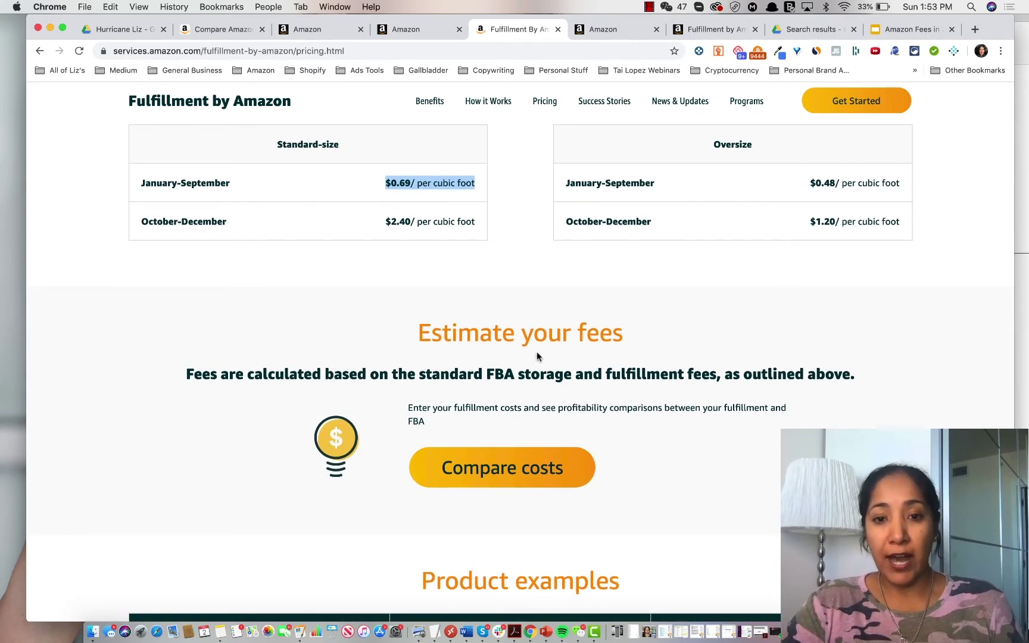
Open the cost comparison calculator from the Estimate your fees section, look it over, and close that page.
{"action": "left_click", "coordinate": [525, 478]}
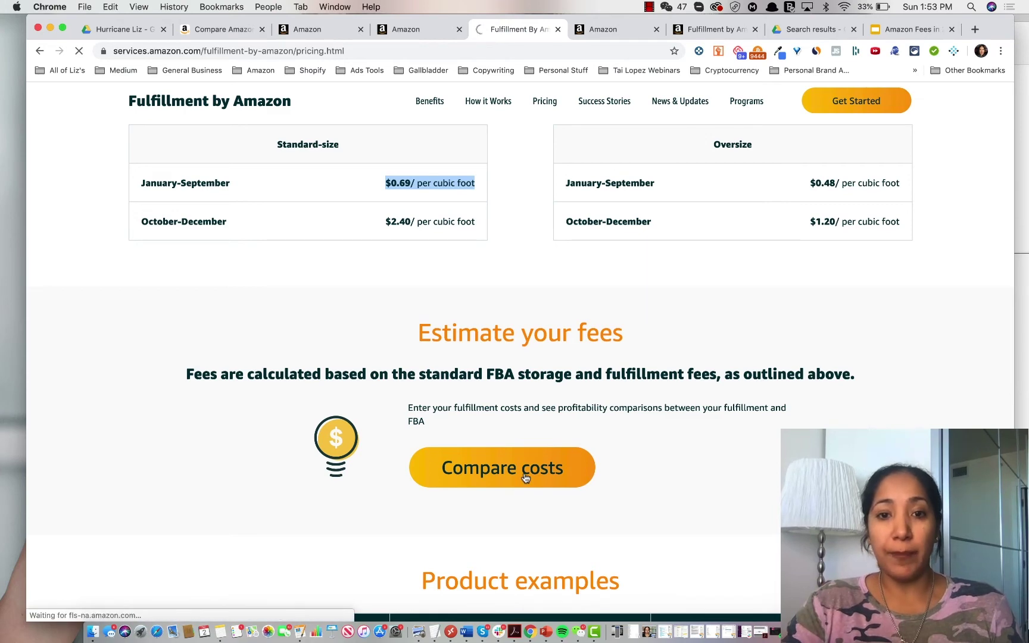
{"action": "scroll", "coordinate": [514, 384], "scroll_direction": "down", "scroll_amount": 1}
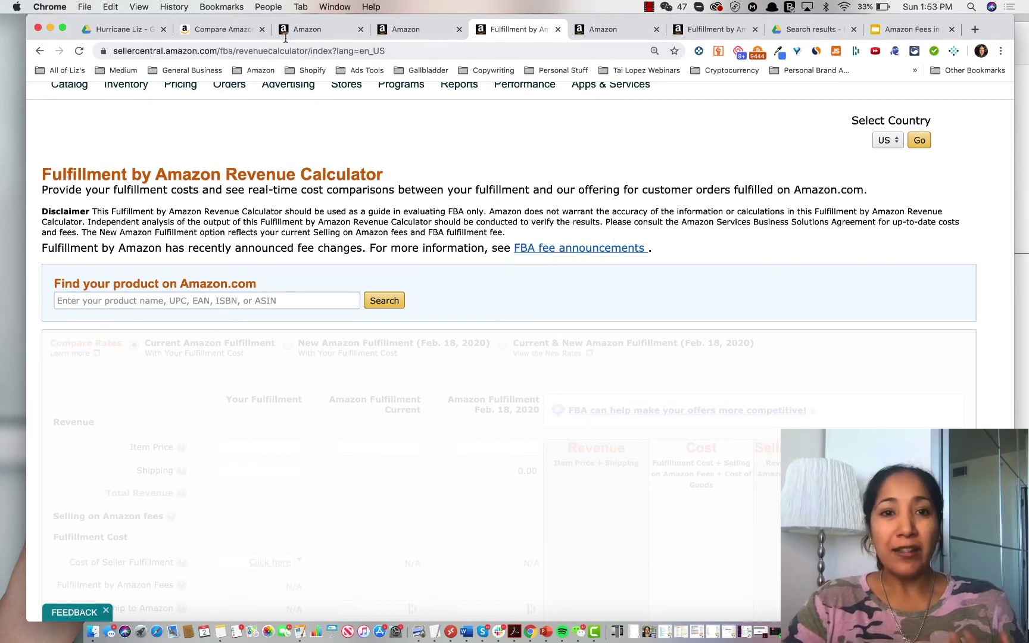
{"action": "left_click", "coordinate": [557, 29]}
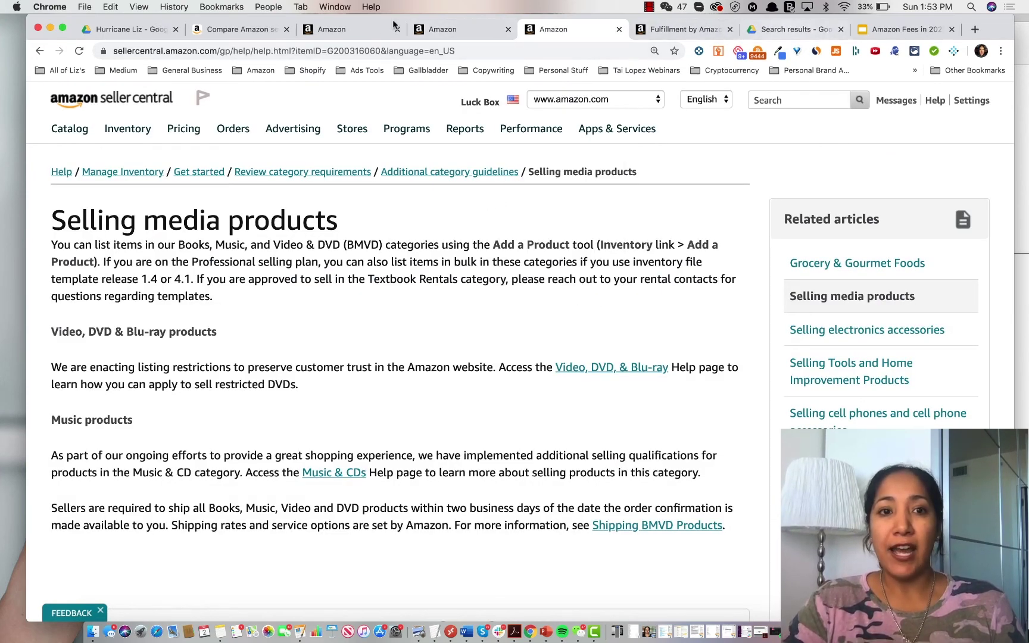
Return to the selling plan page and look over its Selling Fees section again.
{"action": "left_click", "coordinate": [238, 29]}
{"action": "scroll", "coordinate": [399, 351], "scroll_direction": "down", "scroll_amount": 2}
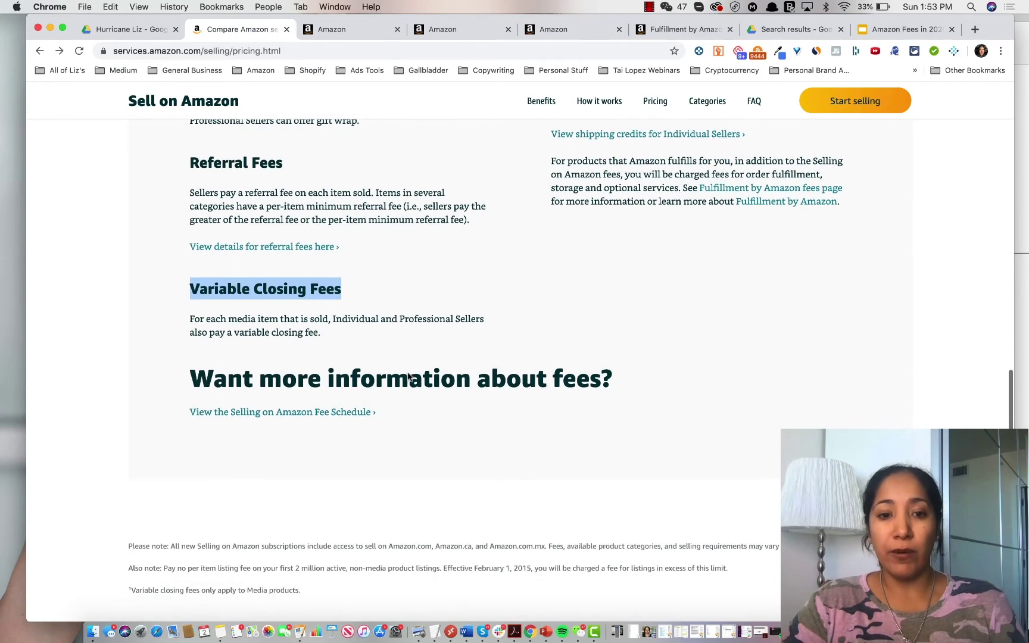
{"action": "scroll", "coordinate": [407, 371], "scroll_direction": "up", "scroll_amount": 5}
{"action": "scroll", "coordinate": [407, 372], "scroll_direction": "up", "scroll_amount": 2}
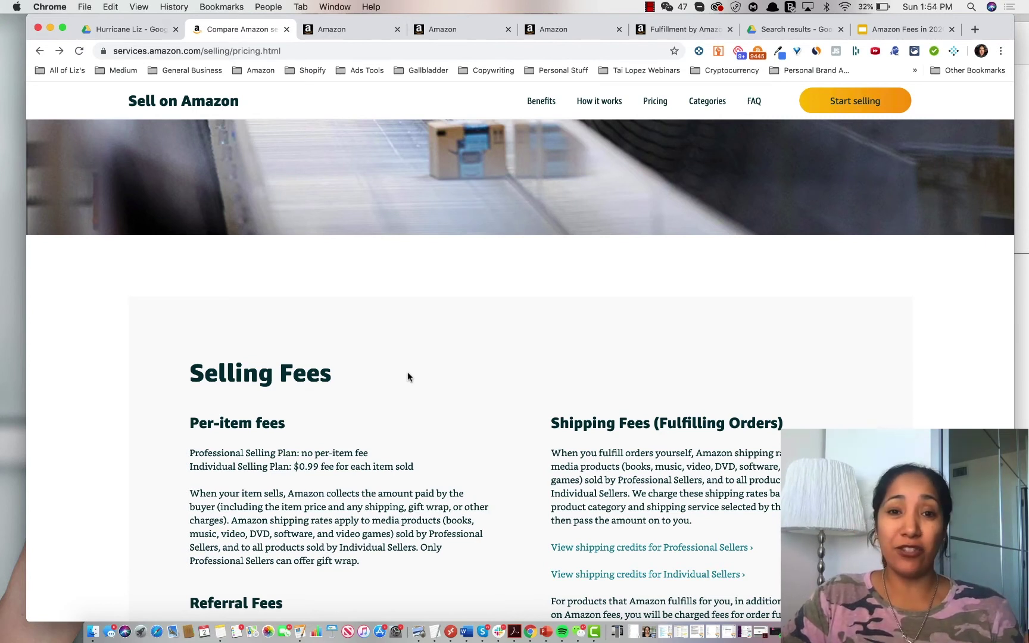
Review the Refund administration fee section of the Seller Central help page, highlighting the example's sales price, refund fee and referral fee calculation.
{"action": "left_click", "coordinate": [337, 39]}
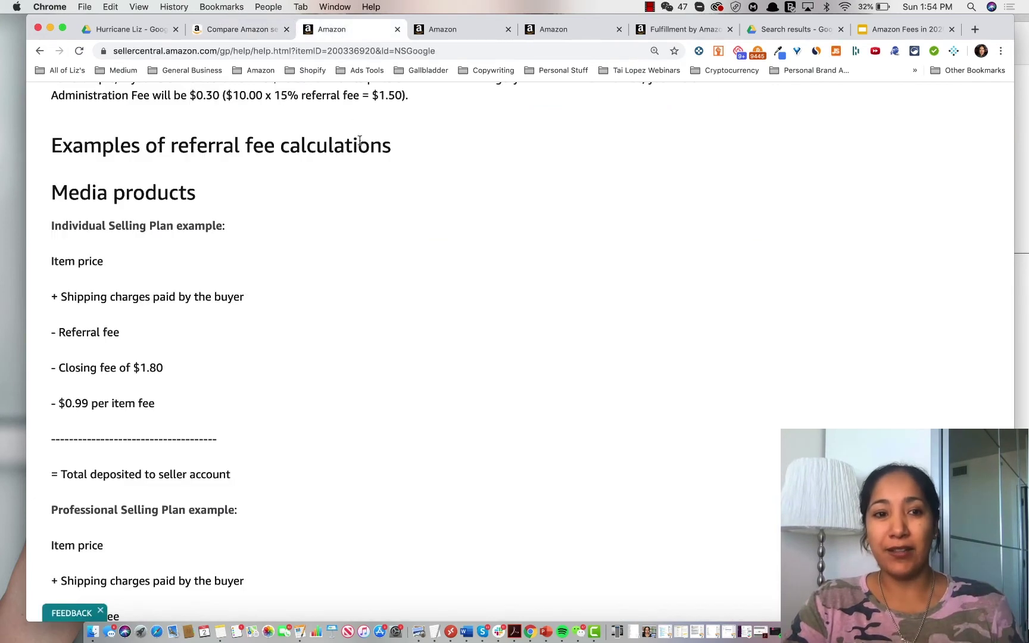
{"action": "scroll", "coordinate": [381, 230], "scroll_direction": "up", "scroll_amount": 10}
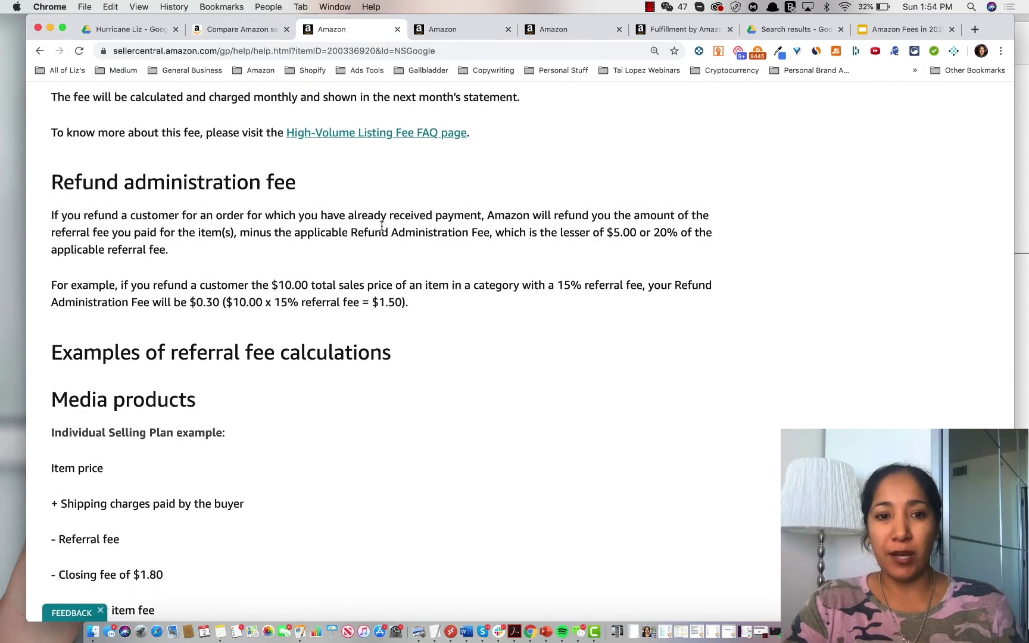
{"action": "scroll", "coordinate": [381, 230], "scroll_direction": "down", "scroll_amount": 3}
{"action": "scroll", "coordinate": [381, 227], "scroll_direction": "up", "scroll_amount": 1}
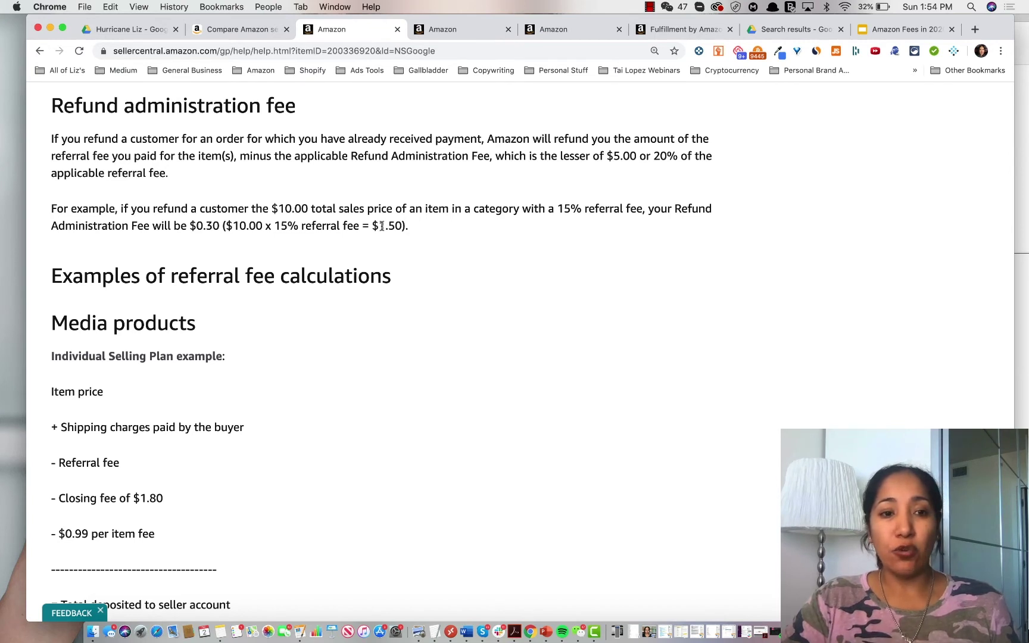
{"action": "left_click_drag", "start_coordinate": [270, 226], "coordinate": [358, 227]}
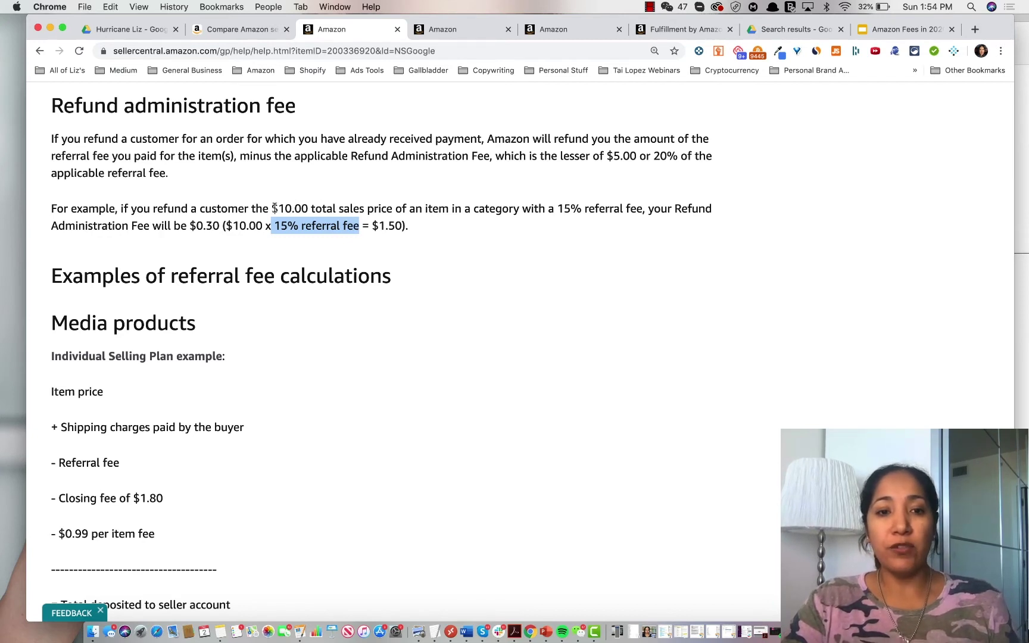
{"action": "left_click_drag", "start_coordinate": [272, 209], "coordinate": [312, 208]}
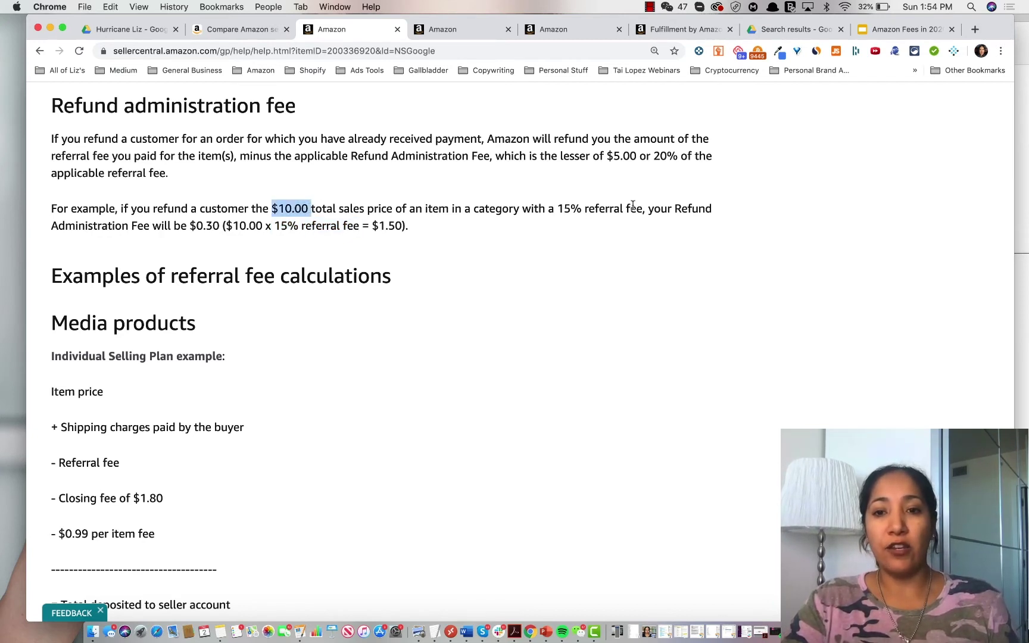
{"action": "left_click_drag", "start_coordinate": [190, 225], "coordinate": [220, 225]}
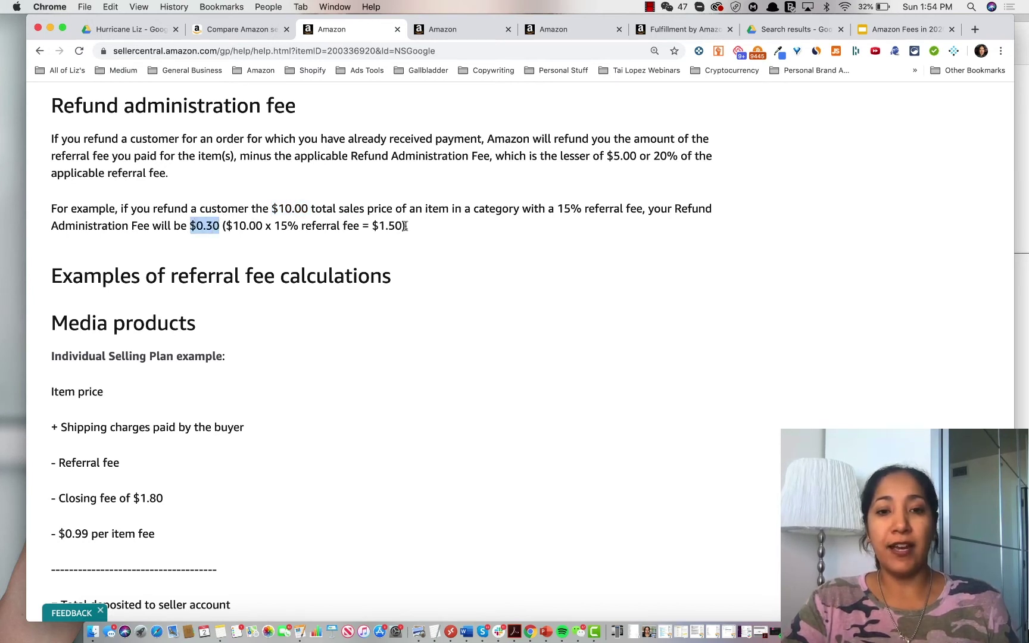
{"action": "left_click_drag", "start_coordinate": [410, 225], "coordinate": [369, 225]}
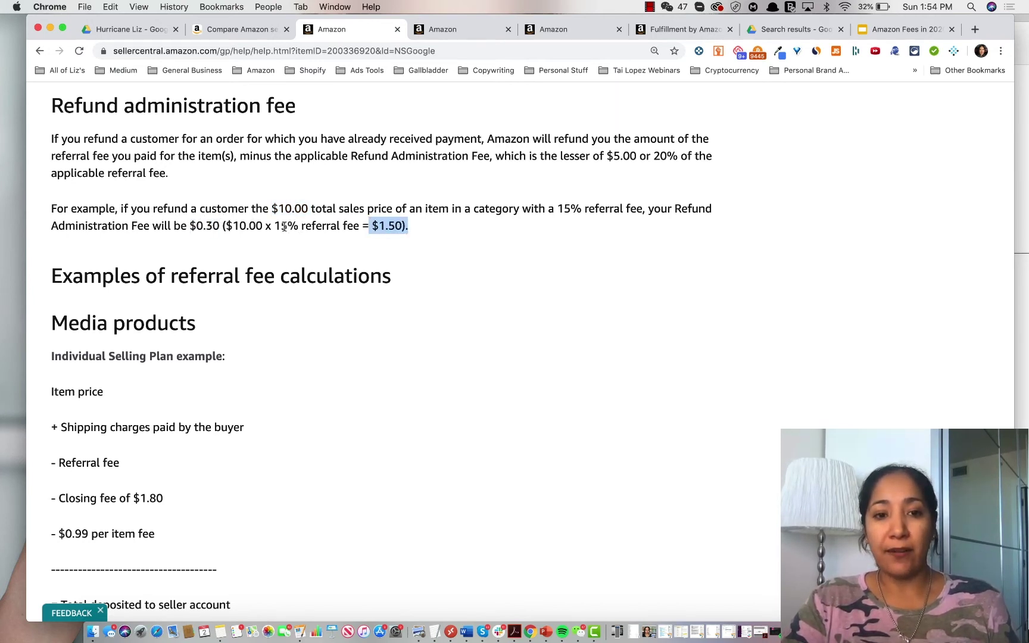
{"action": "left_click_drag", "start_coordinate": [273, 225], "coordinate": [405, 225]}
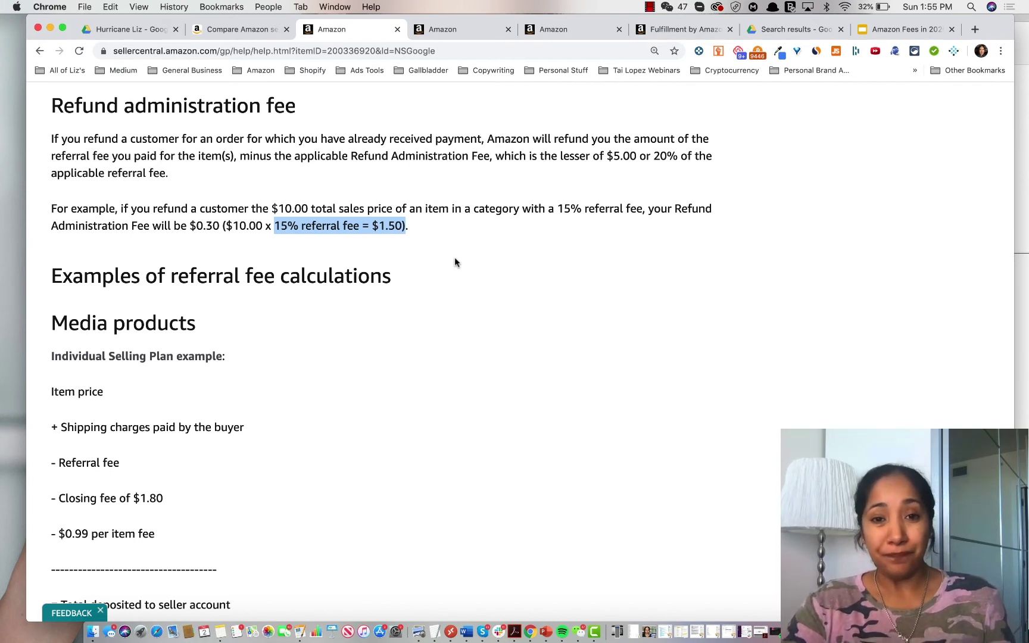
Review the Media products referral fee examples and highlight the closing fee in the Individual Selling Plan example.
{"action": "scroll", "coordinate": [454, 263], "scroll_direction": "down", "scroll_amount": 5}
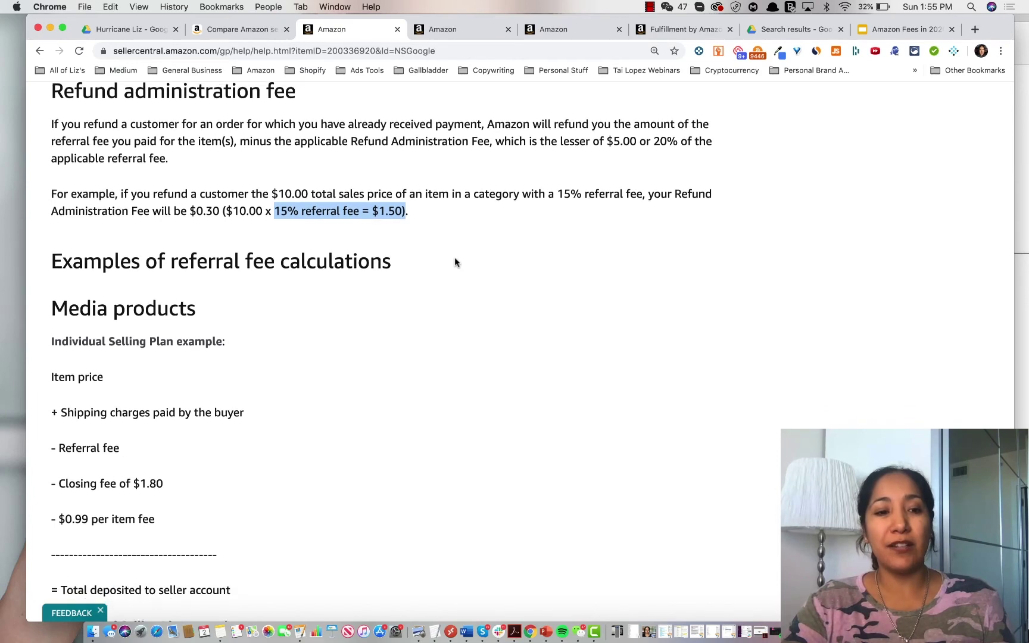
{"action": "scroll", "coordinate": [430, 324], "scroll_direction": "down", "scroll_amount": 7}
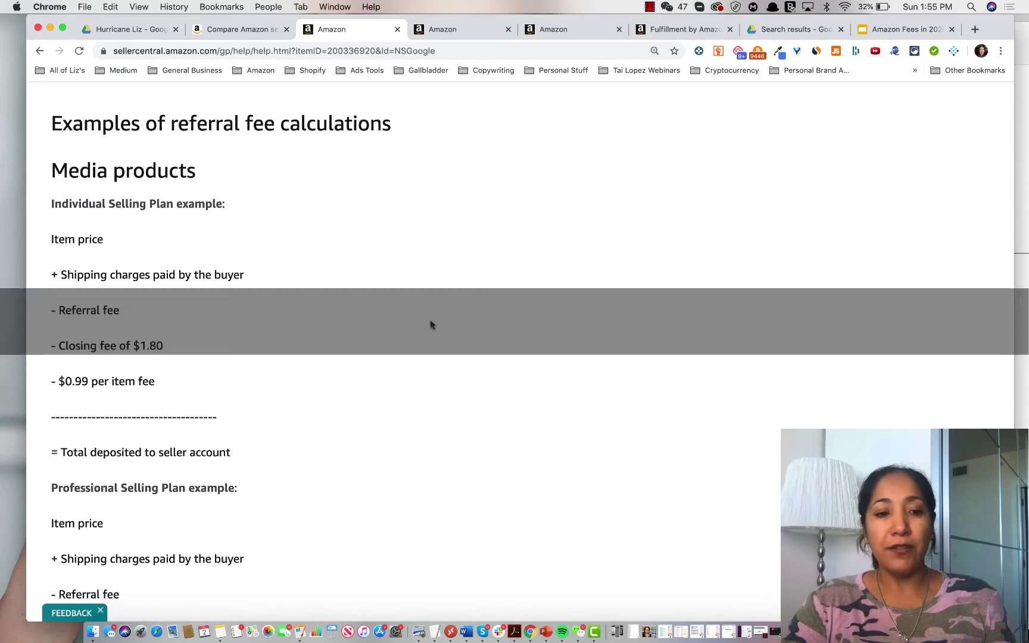
{"action": "scroll", "coordinate": [452, 351], "scroll_direction": "up", "scroll_amount": 4}
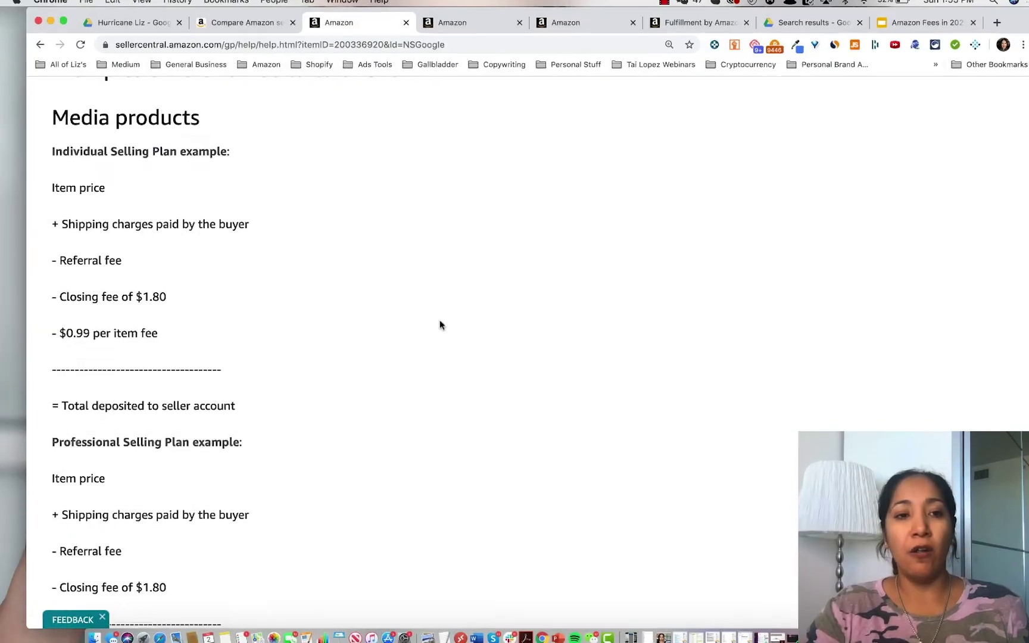
{"action": "left_click_drag", "start_coordinate": [175, 297], "coordinate": [72, 283]}
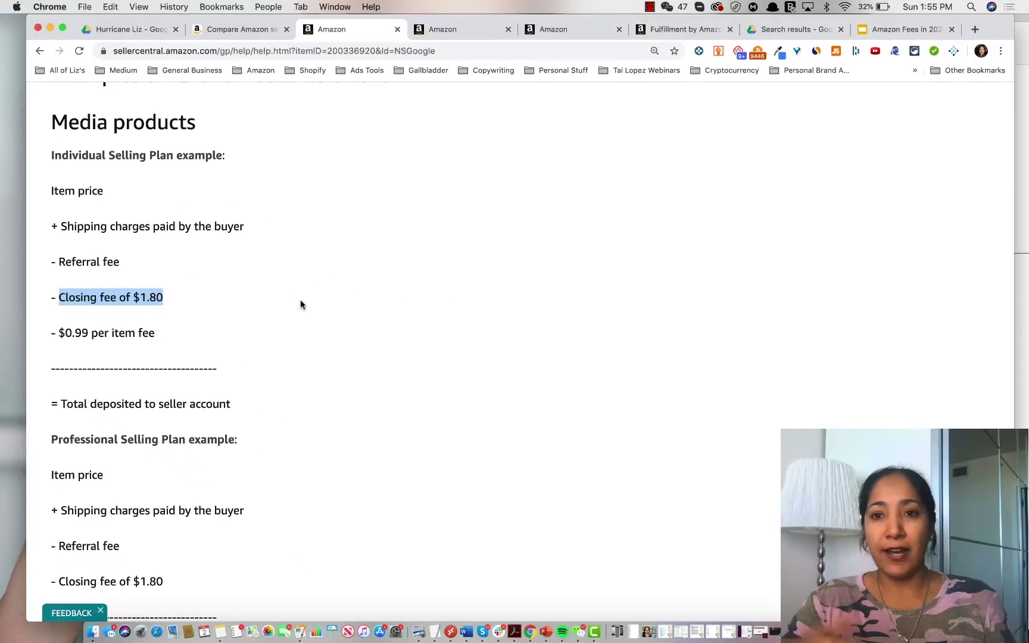
Check the Selling media products help page for the product types that count as media.
{"action": "left_click", "coordinate": [472, 34]}
{"action": "left_click", "coordinate": [548, 33]}
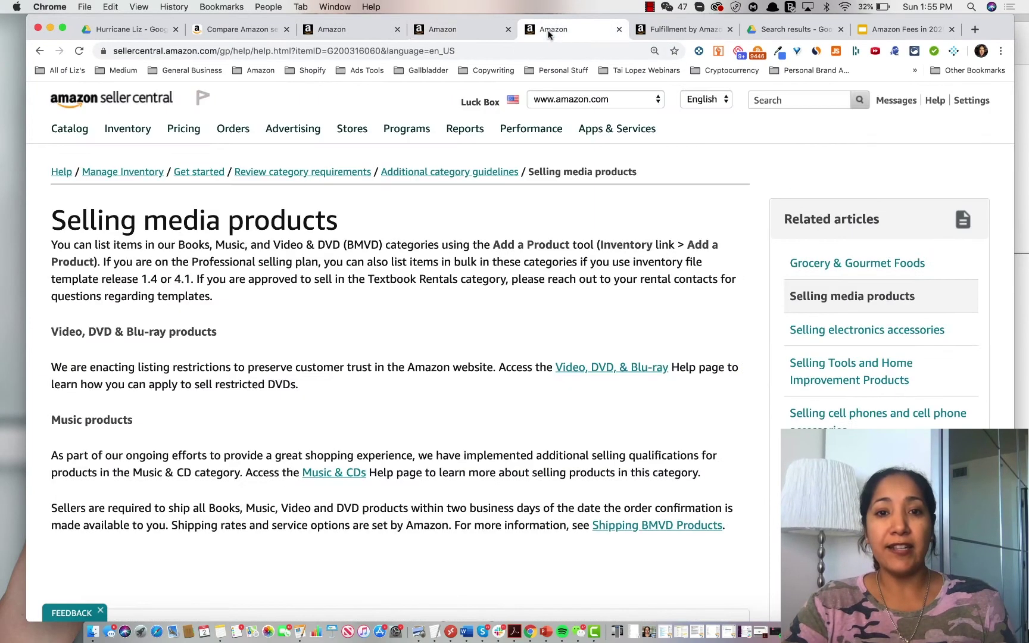
{"action": "scroll", "coordinate": [134, 296], "scroll_direction": "down", "scroll_amount": 1}
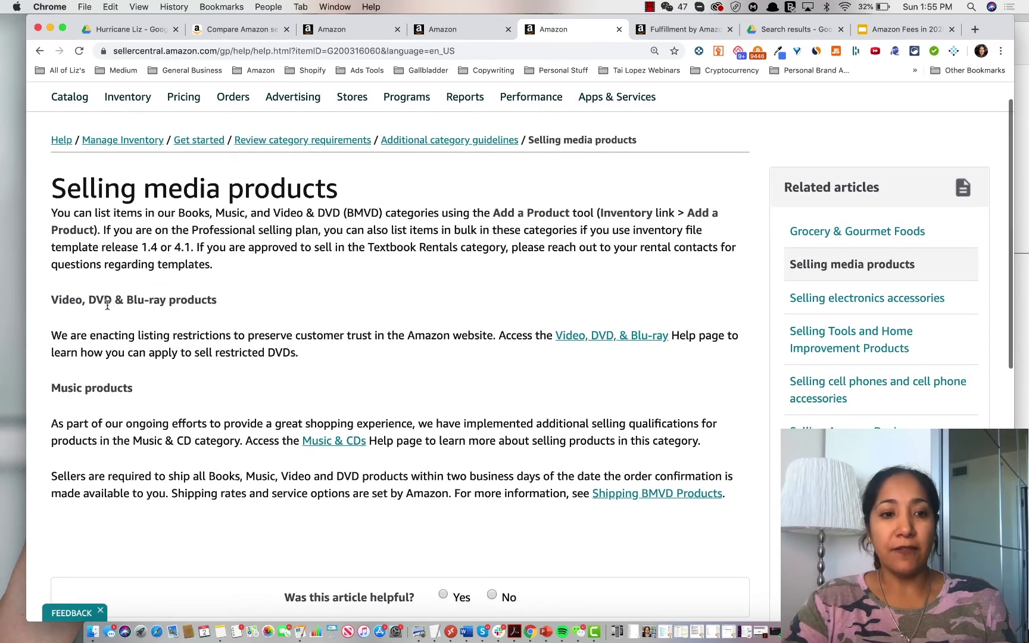
Go back to the referral fee examples, highlight the Professional Selling Plan example heading, and close that help page.
{"action": "left_click", "coordinate": [371, 29]}
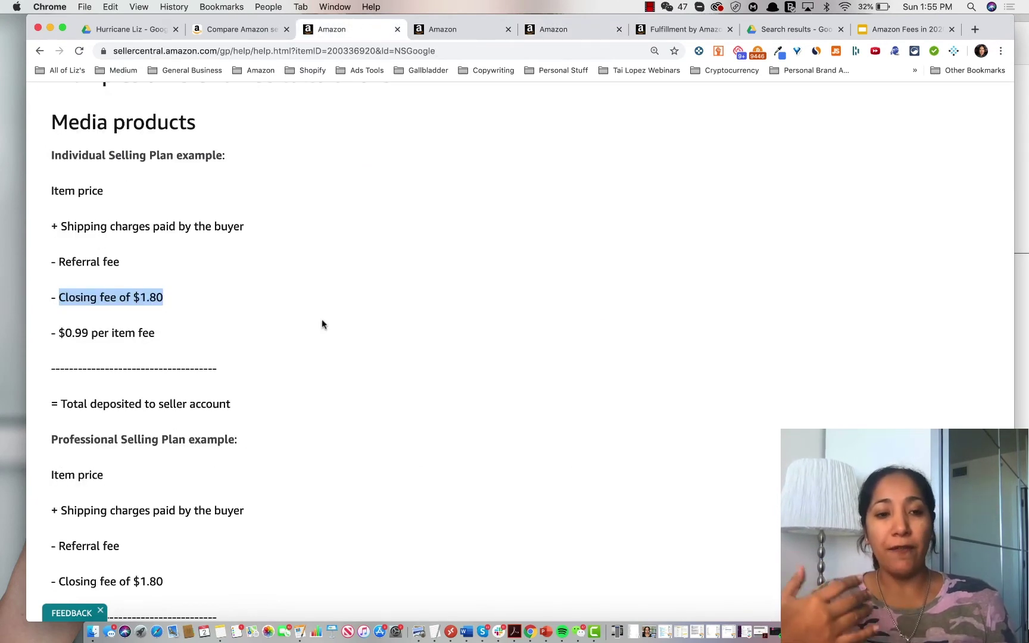
{"action": "left_click", "coordinate": [192, 302]}
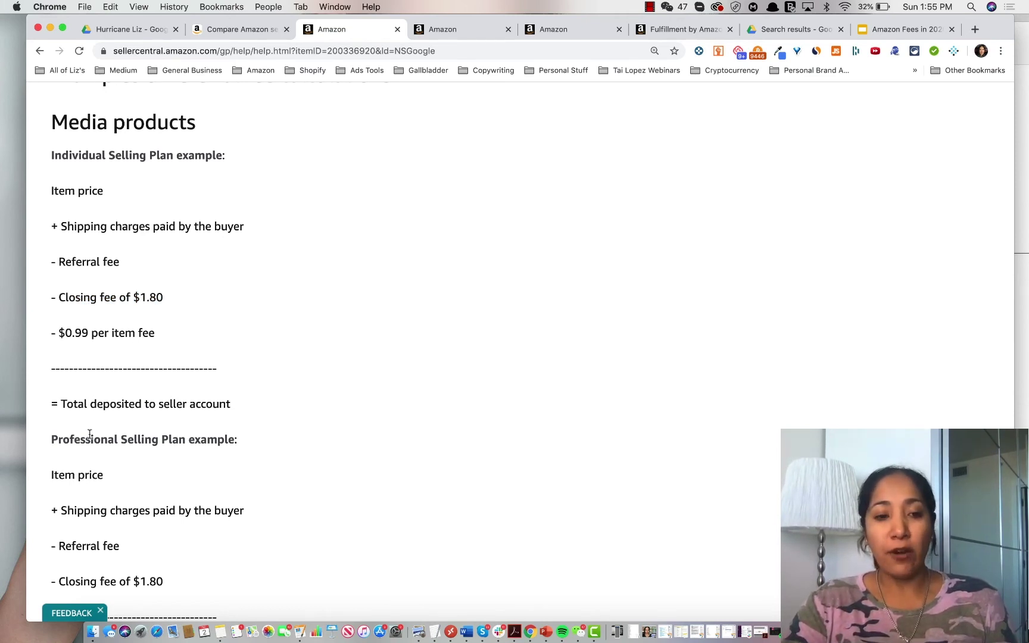
{"action": "left_click_drag", "start_coordinate": [48, 440], "coordinate": [269, 442]}
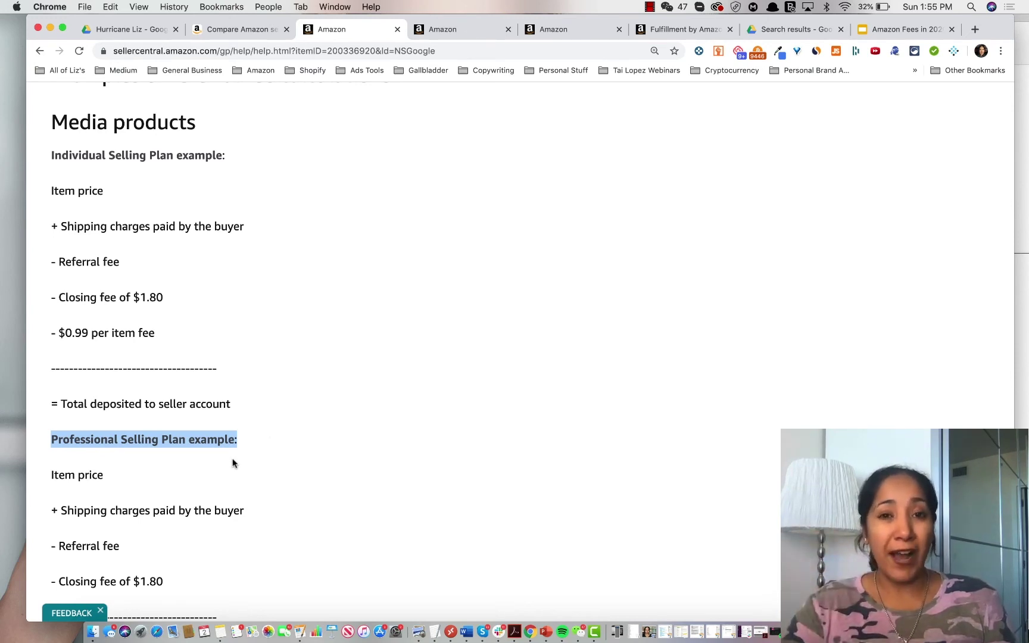
{"action": "left_click", "coordinate": [397, 30]}
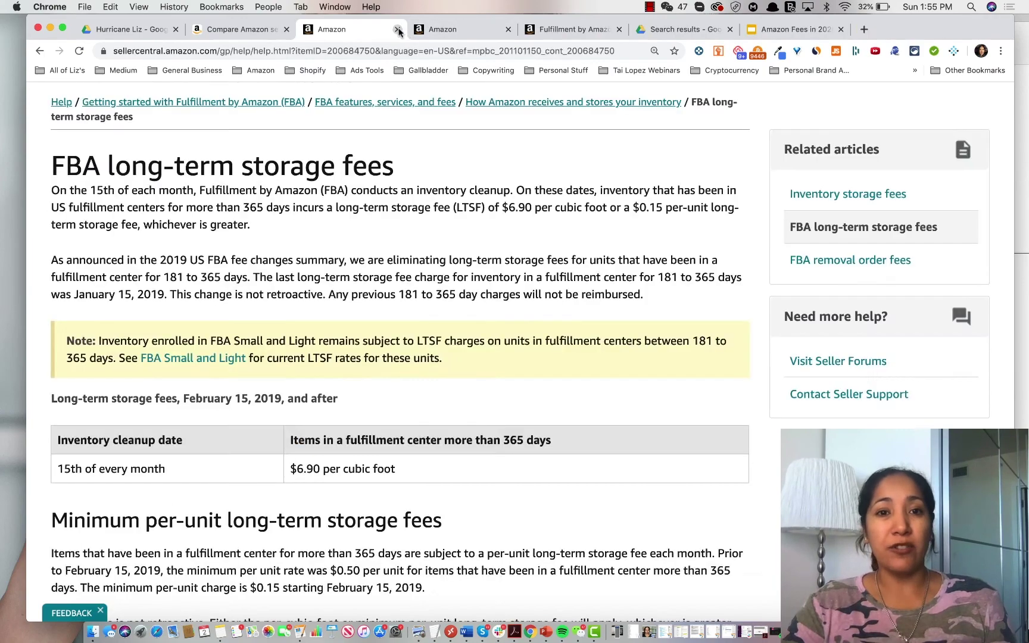
Review the FBA long-term storage fees page, highlighting the per-cubic-foot fee for inventory stored more than 365 days.
{"action": "scroll", "coordinate": [418, 211], "scroll_direction": "up", "scroll_amount": 1}
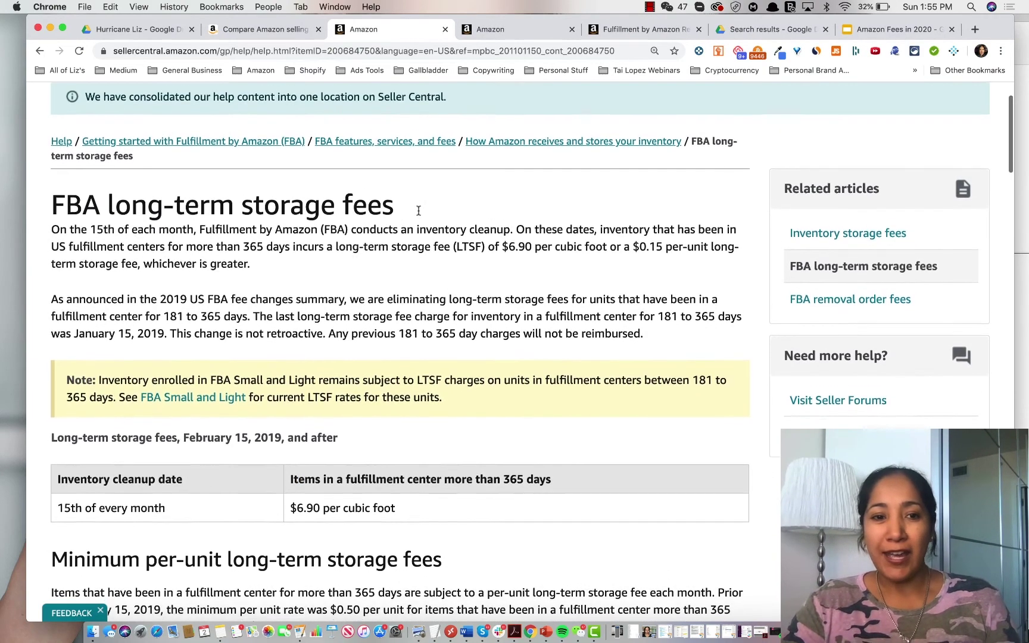
{"action": "scroll", "coordinate": [418, 213], "scroll_direction": "down", "scroll_amount": 3}
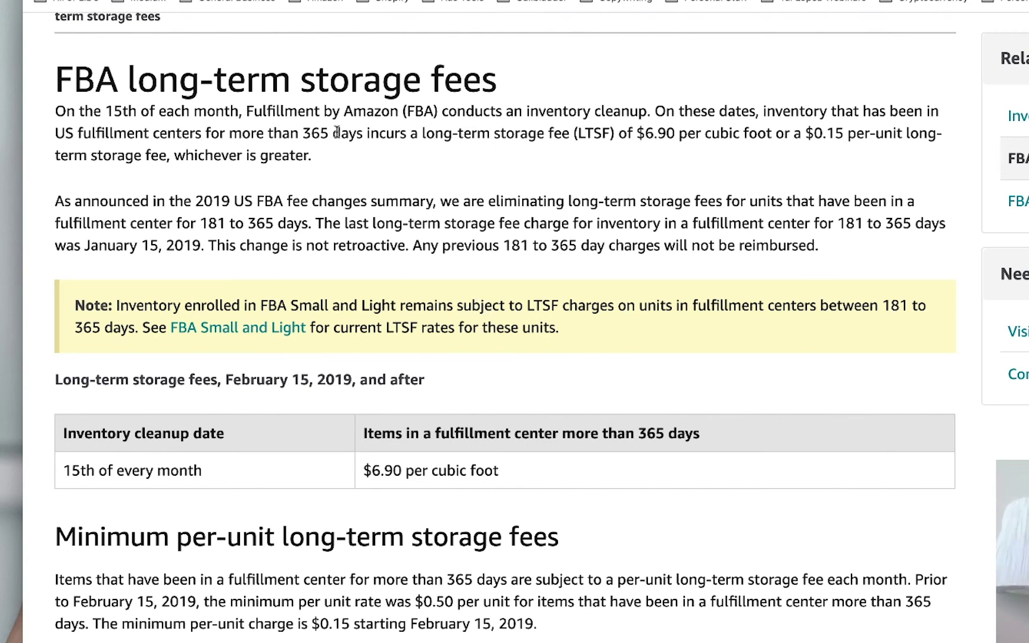
{"action": "left_click_drag", "start_coordinate": [303, 132], "coordinate": [772, 138]}
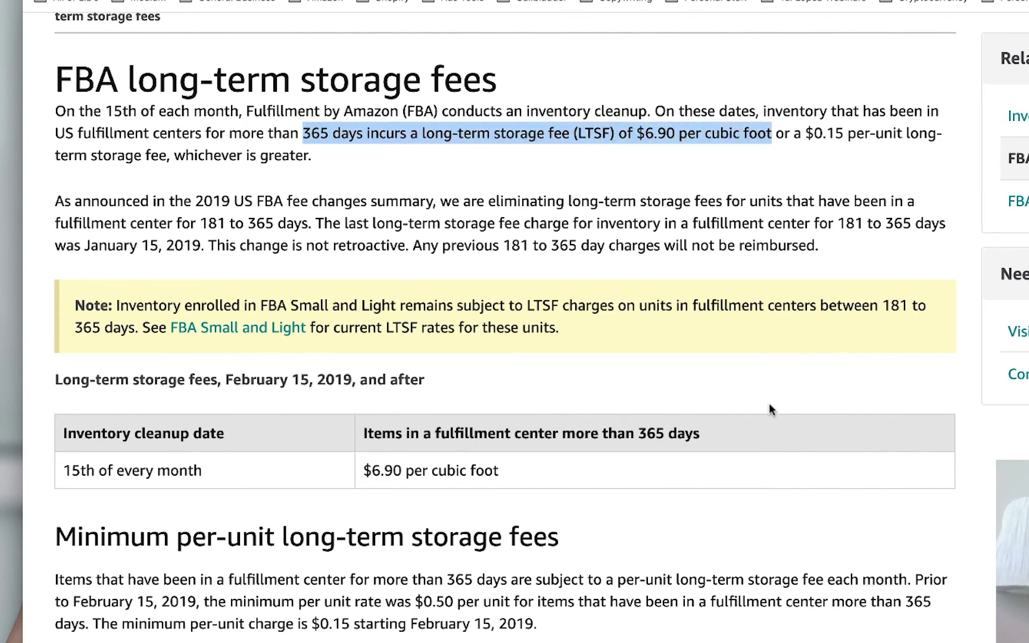
{"action": "scroll", "coordinate": [769, 405], "scroll_direction": "down", "scroll_amount": 1}
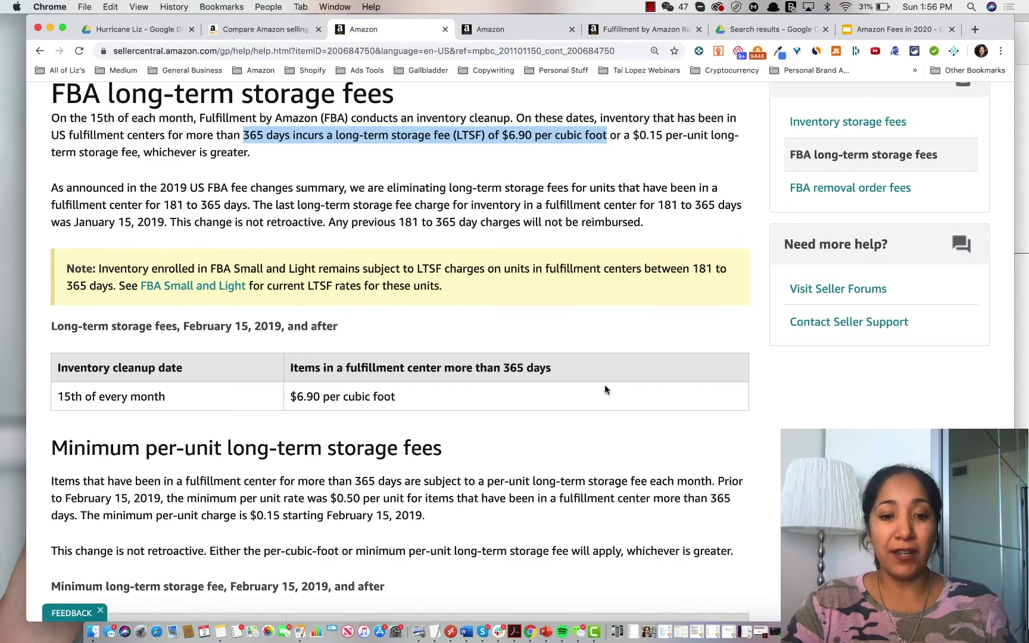
Highlight the $0.15 per-unit long-term storage fee in the introduction, and the inventory cleanup date in the long-term storage fees table.
{"action": "scroll", "coordinate": [769, 402], "scroll_direction": "down", "scroll_amount": 1}
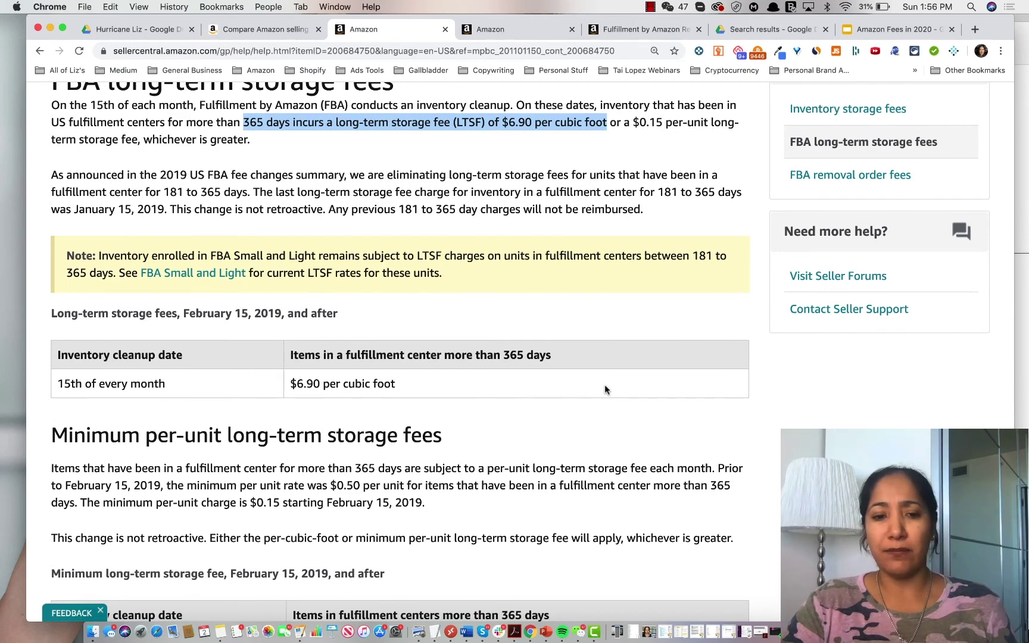
{"action": "scroll", "coordinate": [604, 388], "scroll_direction": "up", "scroll_amount": 1}
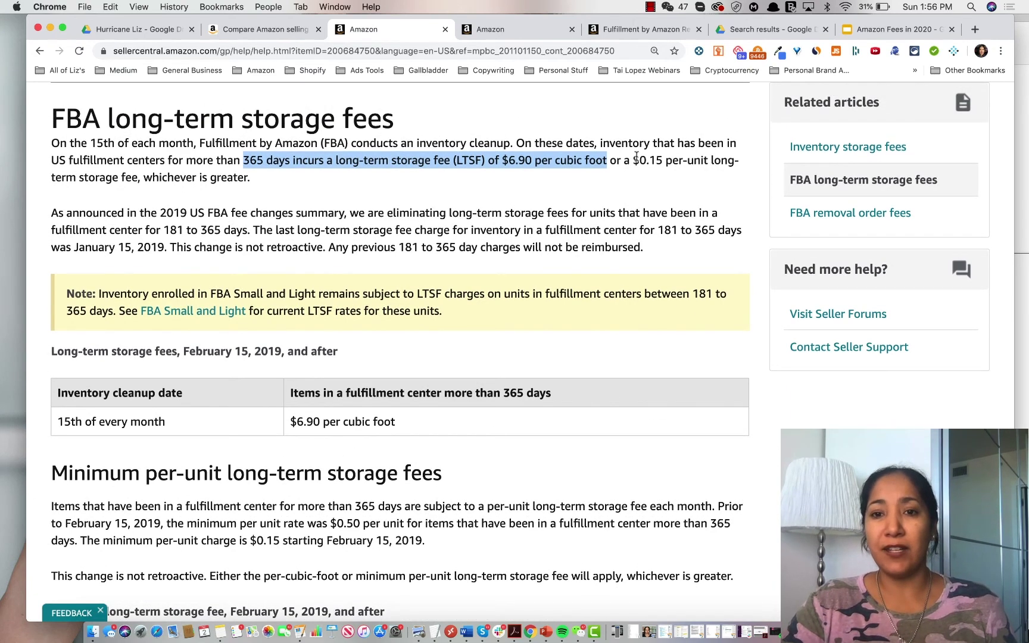
{"action": "left_click_drag", "start_coordinate": [683, 158], "coordinate": [638, 156]}
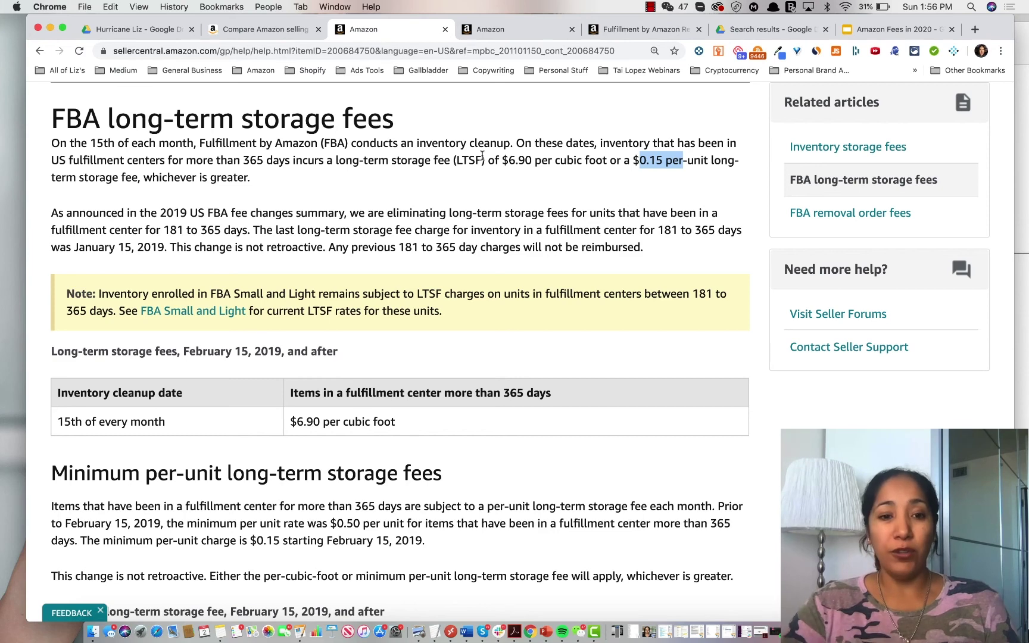
{"action": "left_click_drag", "start_coordinate": [165, 422], "coordinate": [66, 422]}
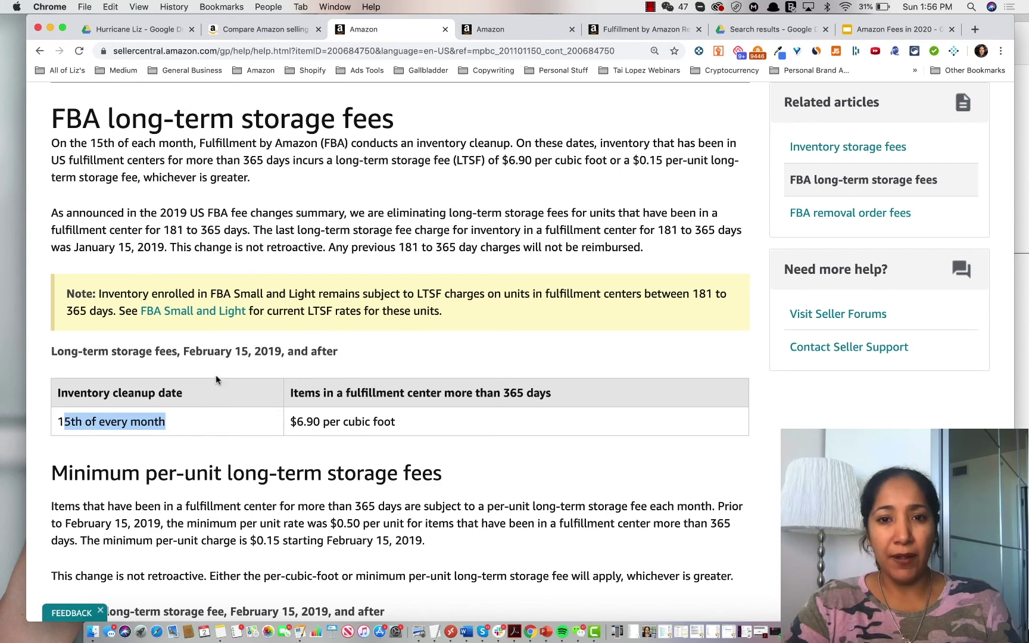
{"action": "left_click_drag", "start_coordinate": [199, 428], "coordinate": [56, 422]}
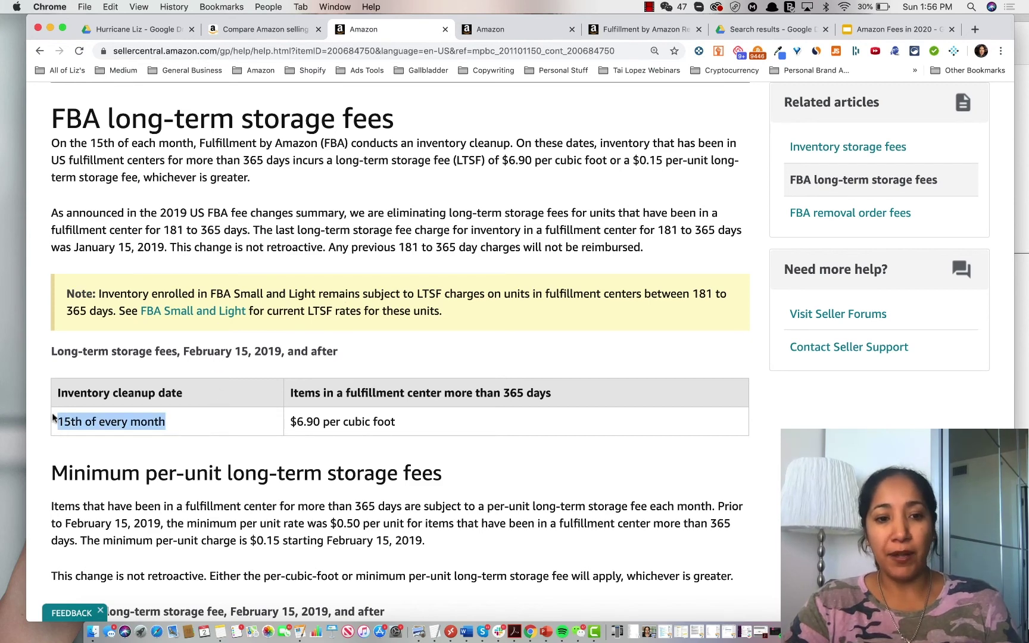
Highlight the per-cubic-foot rate in the long-term storage fees table and review the minimum per-unit long-term storage fees section.
{"action": "scroll", "coordinate": [280, 438], "scroll_direction": "down", "scroll_amount": 2}
{"action": "scroll", "coordinate": [289, 476], "scroll_direction": "down", "scroll_amount": 1}
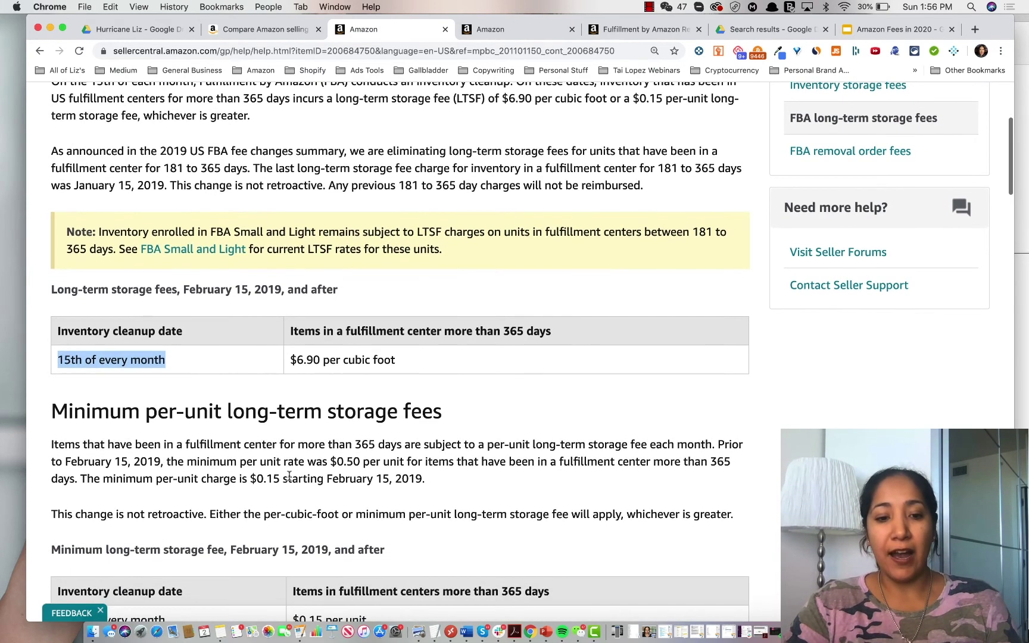
{"action": "scroll", "coordinate": [306, 436], "scroll_direction": "down", "scroll_amount": 2}
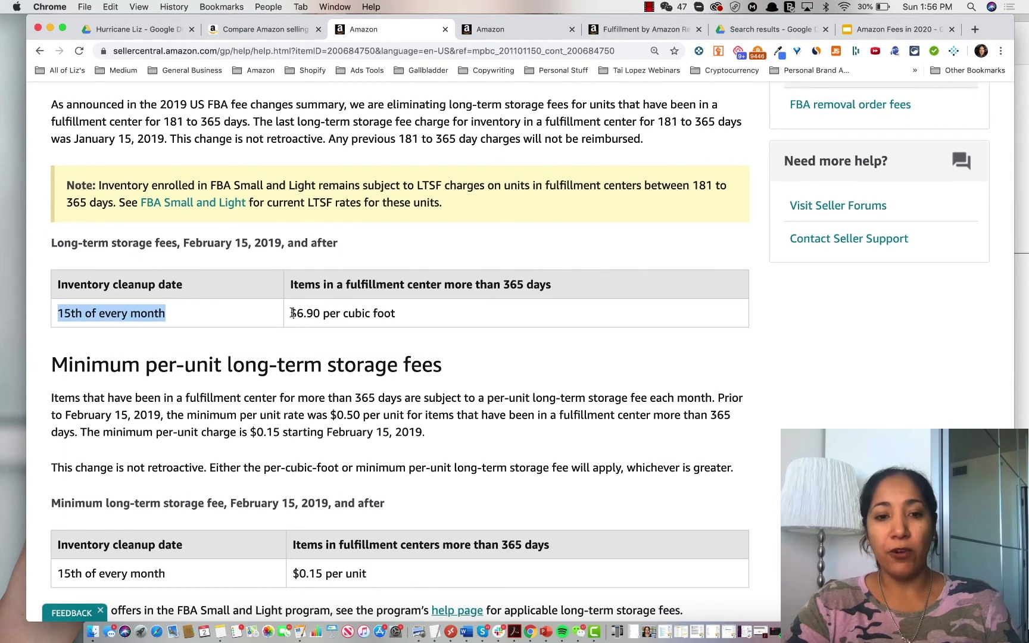
{"action": "left_click_drag", "start_coordinate": [290, 313], "coordinate": [407, 312]}
{"action": "scroll", "coordinate": [408, 314], "scroll_direction": "down", "scroll_amount": 1}
{"action": "scroll", "coordinate": [407, 316], "scroll_direction": "up", "scroll_amount": 1}
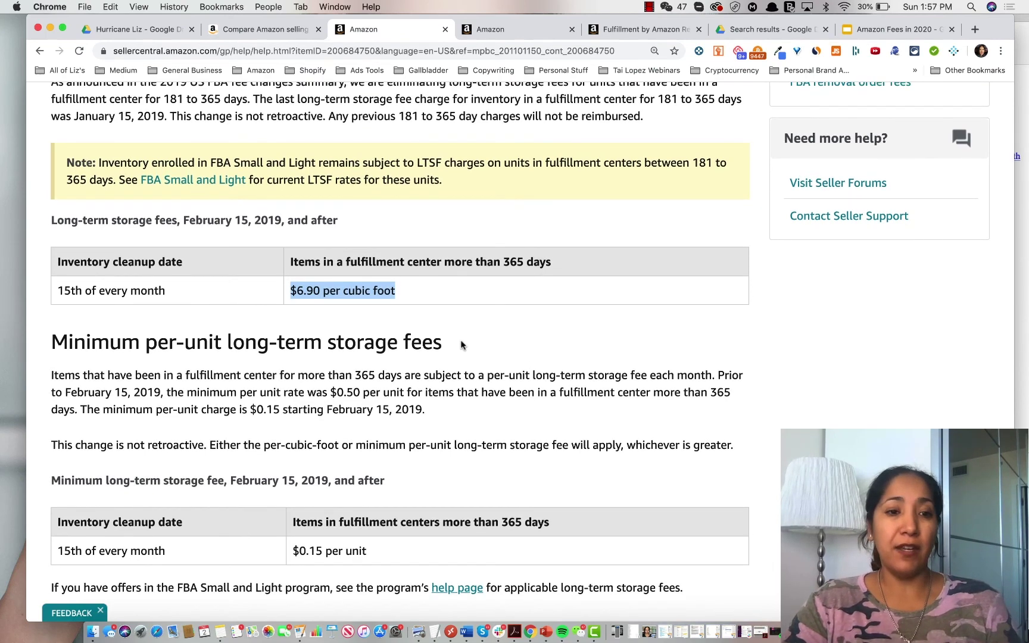
{"action": "scroll", "coordinate": [461, 343], "scroll_direction": "up", "scroll_amount": 3}
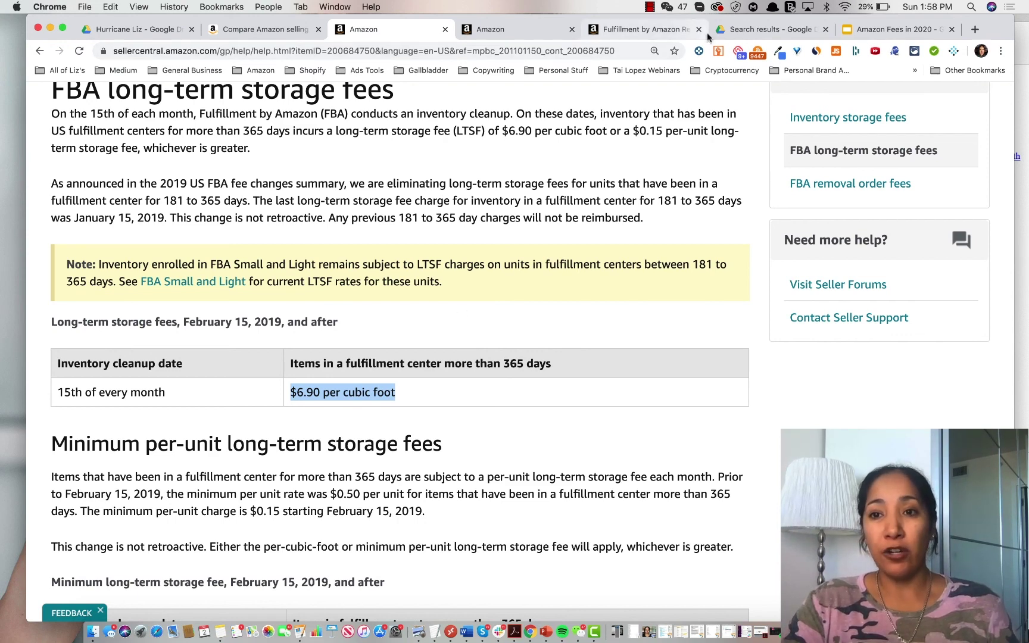
Return to the Amazon selling plan comparison page, skim it to the end and go back to its beginning.
{"action": "left_click", "coordinate": [265, 29]}
{"action": "scroll", "coordinate": [444, 274], "scroll_direction": "down", "scroll_amount": 1}
{"action": "scroll", "coordinate": [444, 273], "scroll_direction": "down", "scroll_amount": 15}
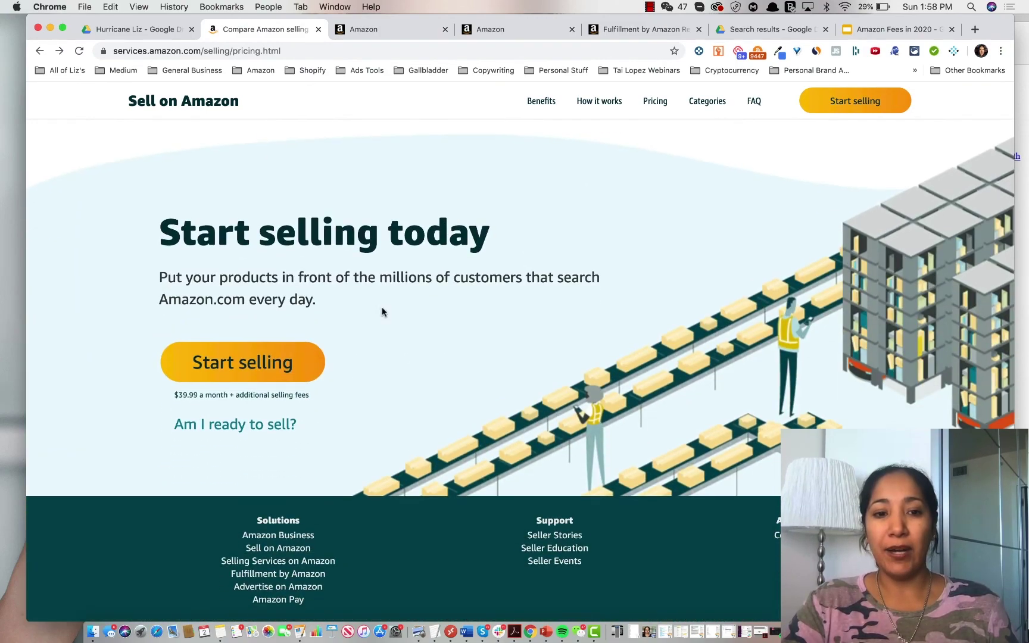
{"action": "scroll", "coordinate": [449, 312], "scroll_direction": "up", "scroll_amount": 15}
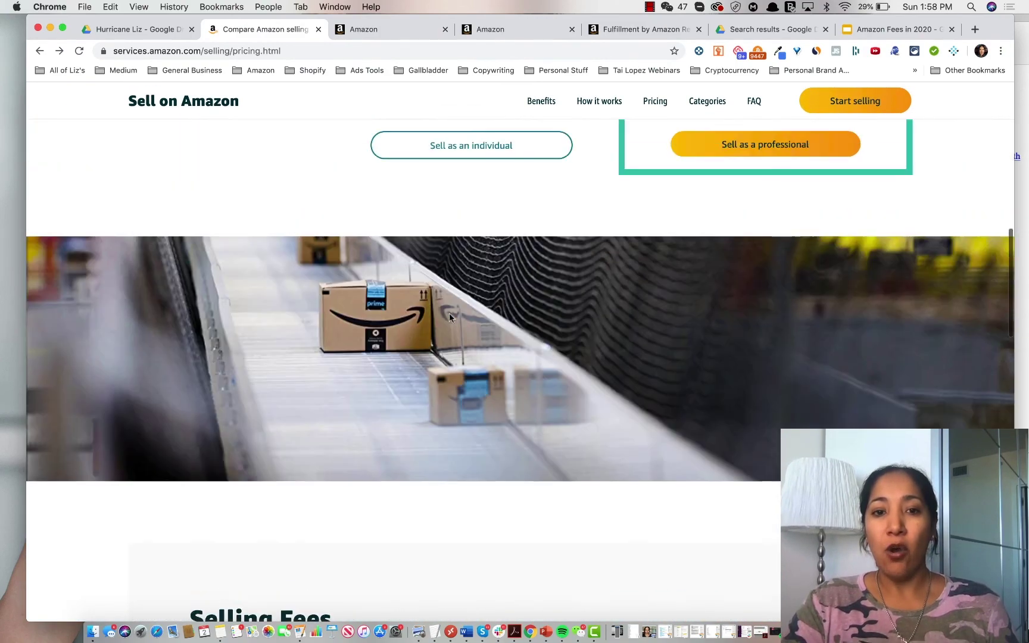
{"action": "scroll", "coordinate": [449, 313], "scroll_direction": "up", "scroll_amount": 8}
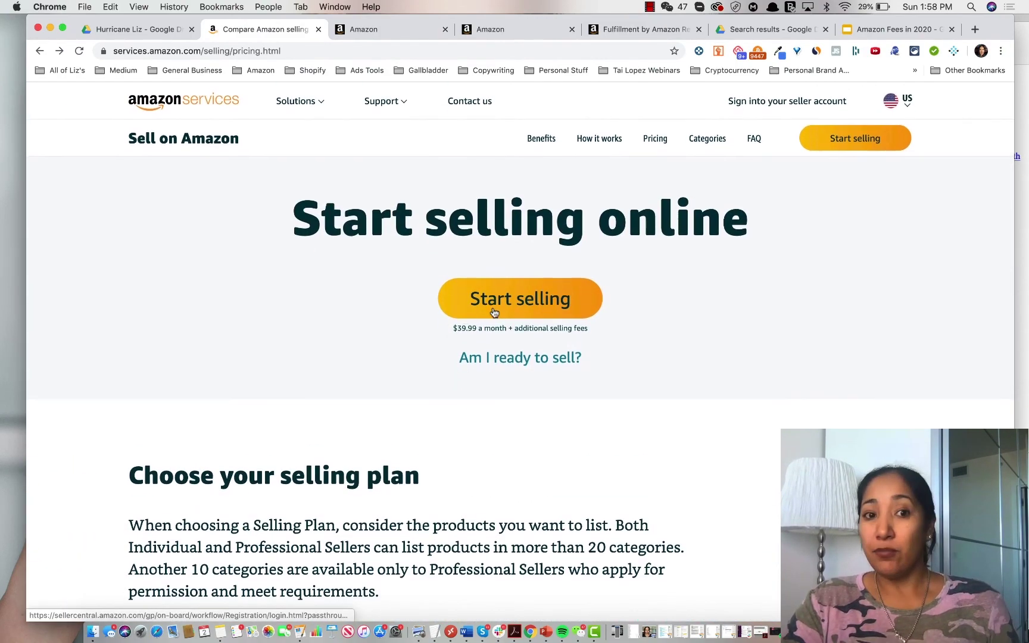